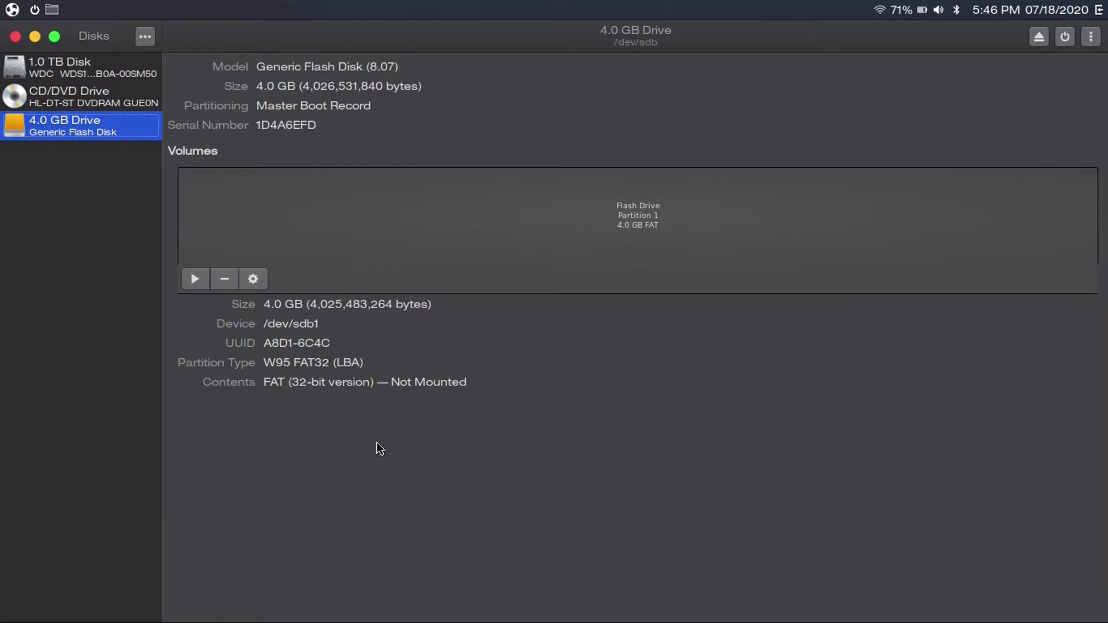
# Resize the Flash Drive FAT partition down to 2025 MB
pyautogui.click(257, 278)
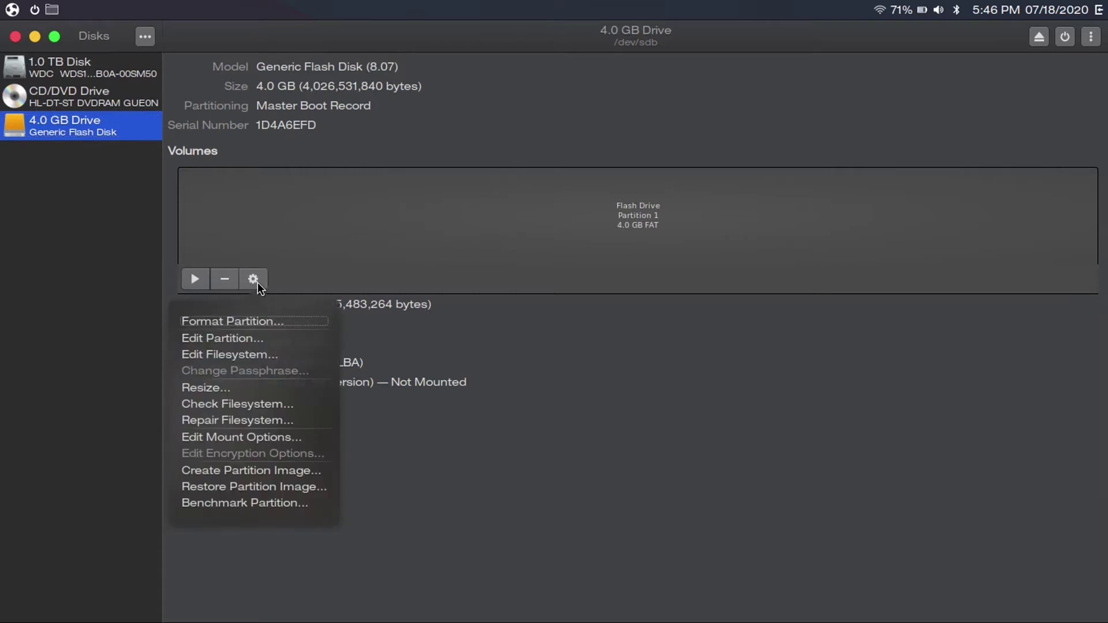
pyautogui.click(258, 388)
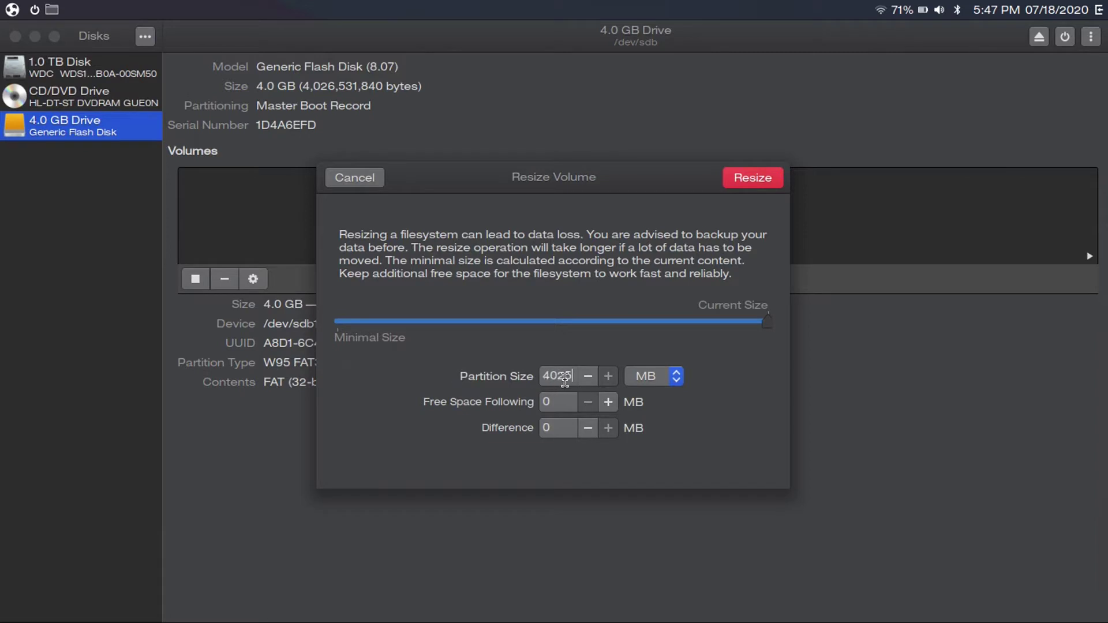
pyautogui.press('Left')
pyautogui.press('Left')
pyautogui.press('Left')
pyautogui.press('BackSpace')
pyautogui.write('2')
pyautogui.click(749, 176)
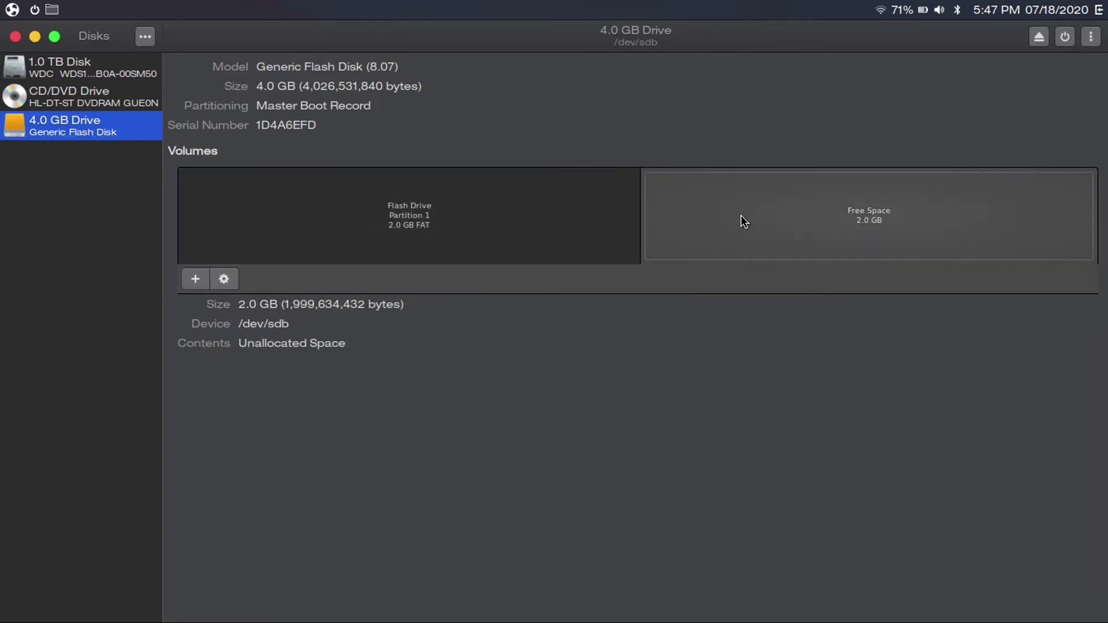
# Select the 2.0 GB free space and start a new partition at the full 2000 MB
pyautogui.click(726, 197)
pyautogui.click(572, 226)
pyautogui.click(774, 215)
pyautogui.click(199, 285)
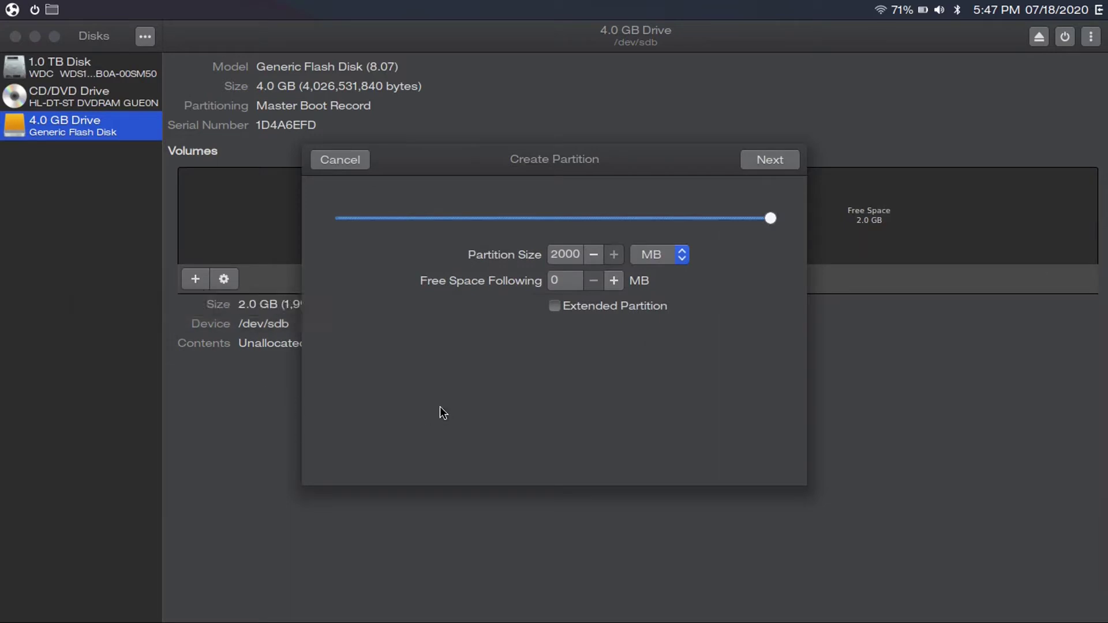
pyautogui.click(758, 161)
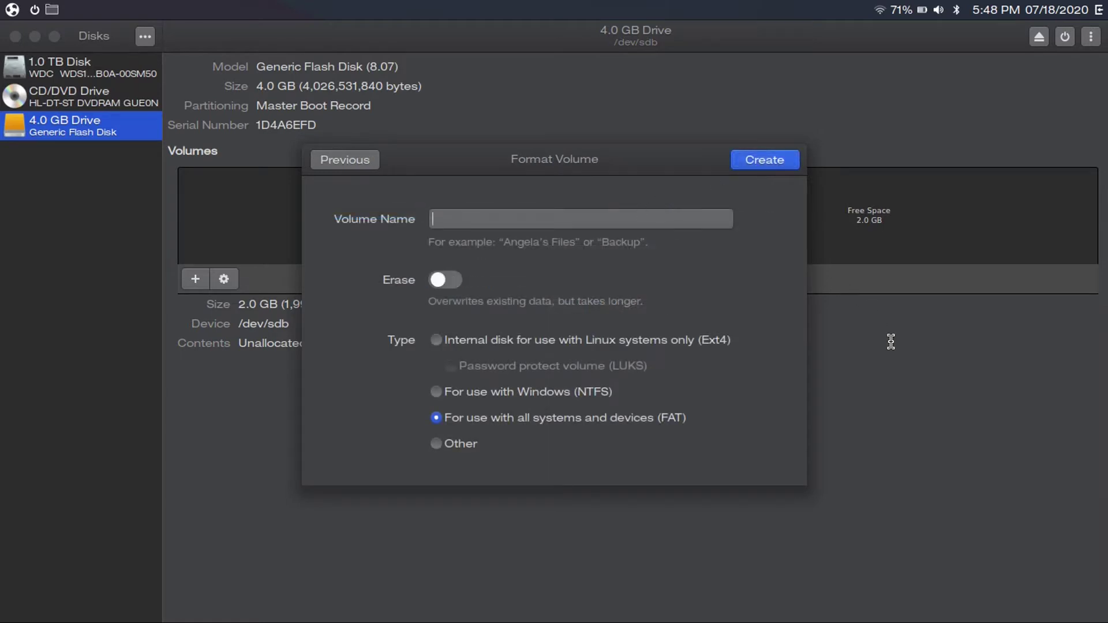
# Name the partition 'Backup', settle on Ext4 without password protection, and create it
pyautogui.write('Backup')
pyautogui.click(480, 344)
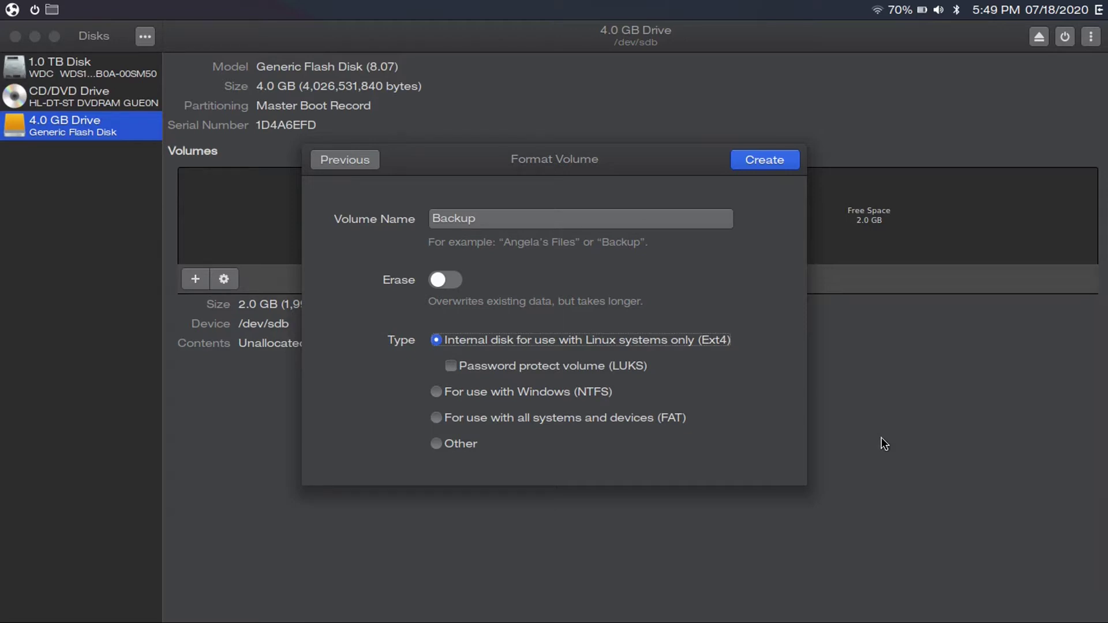
pyautogui.click(589, 368)
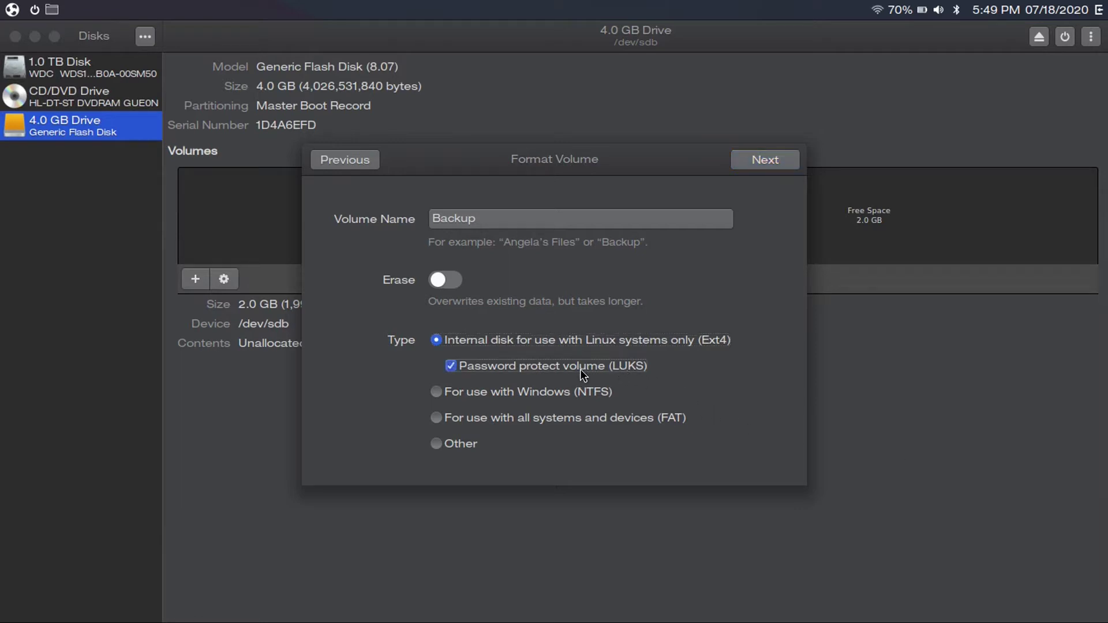
pyautogui.click(763, 160)
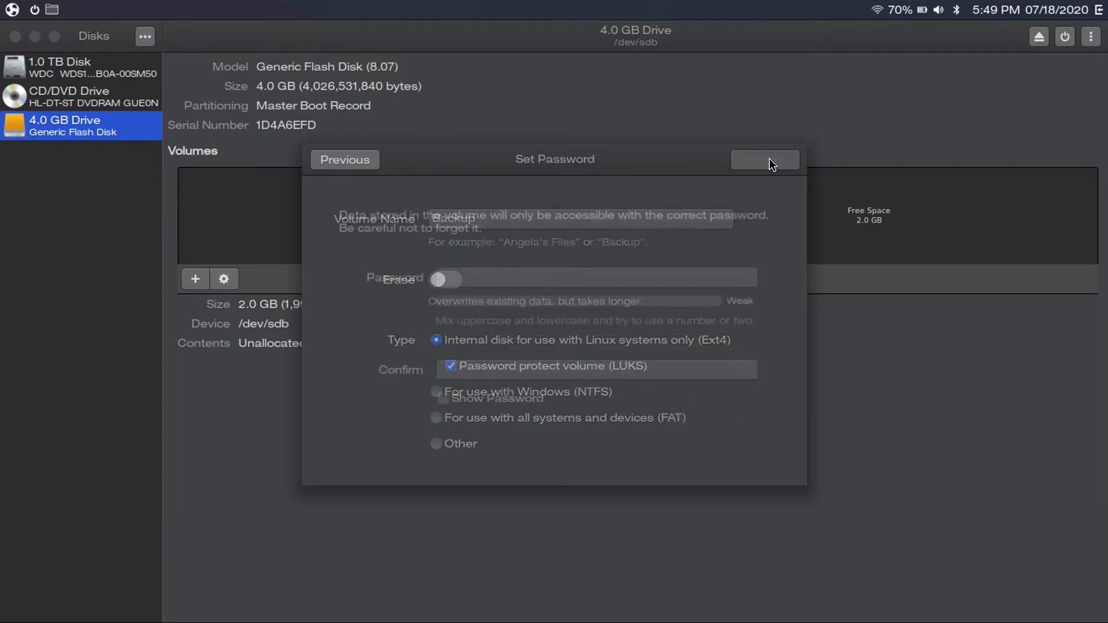
pyautogui.click(354, 158)
pyautogui.click(470, 397)
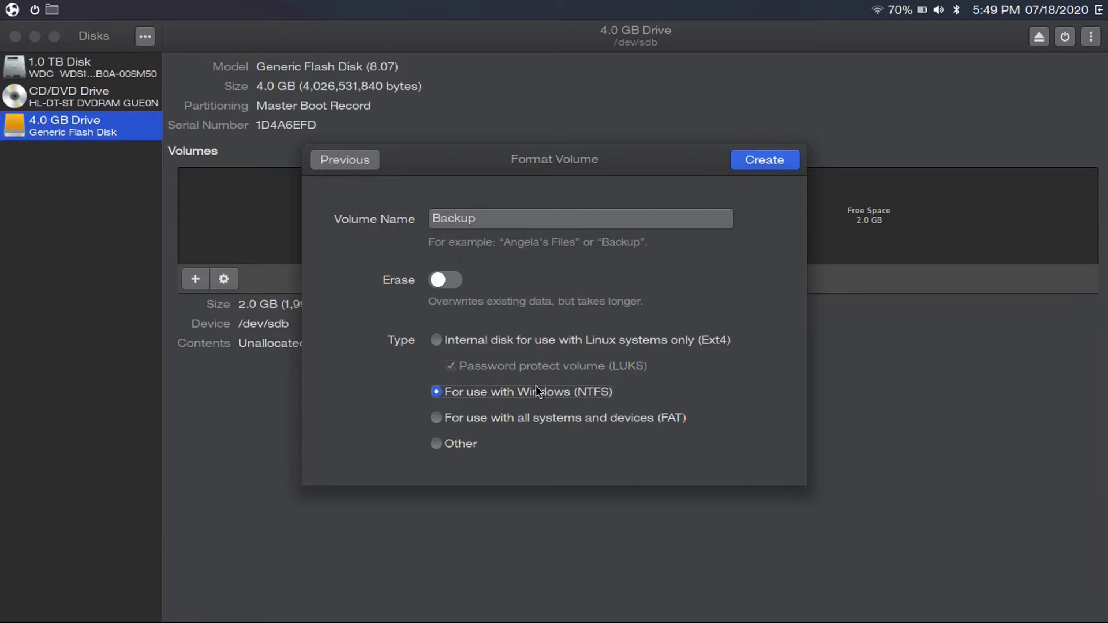
pyautogui.click(628, 419)
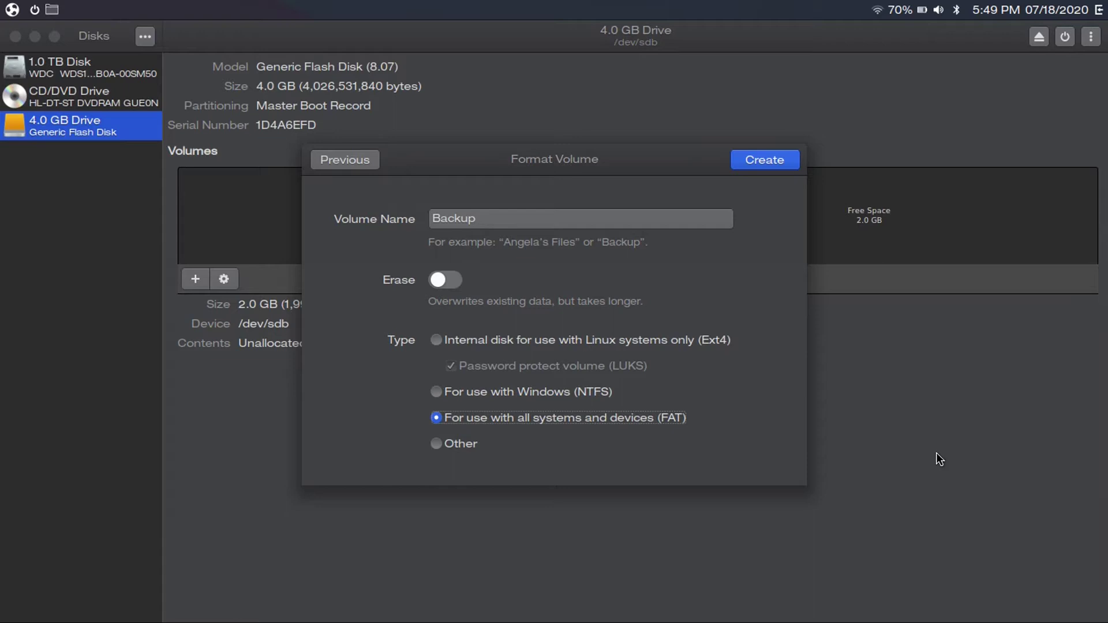
pyautogui.click(448, 446)
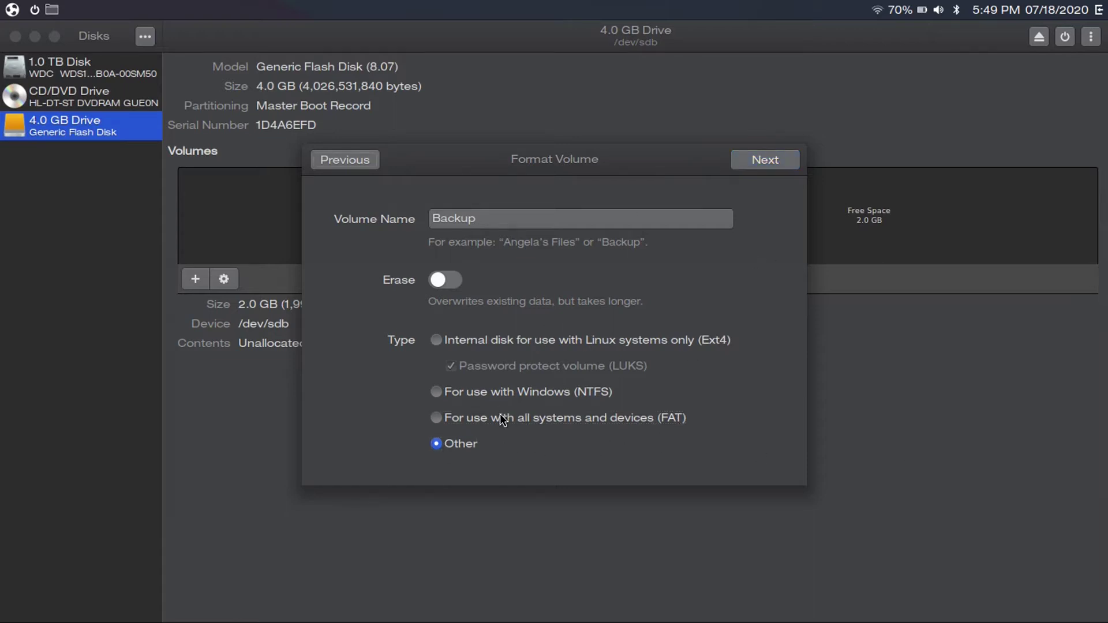
pyautogui.click(580, 341)
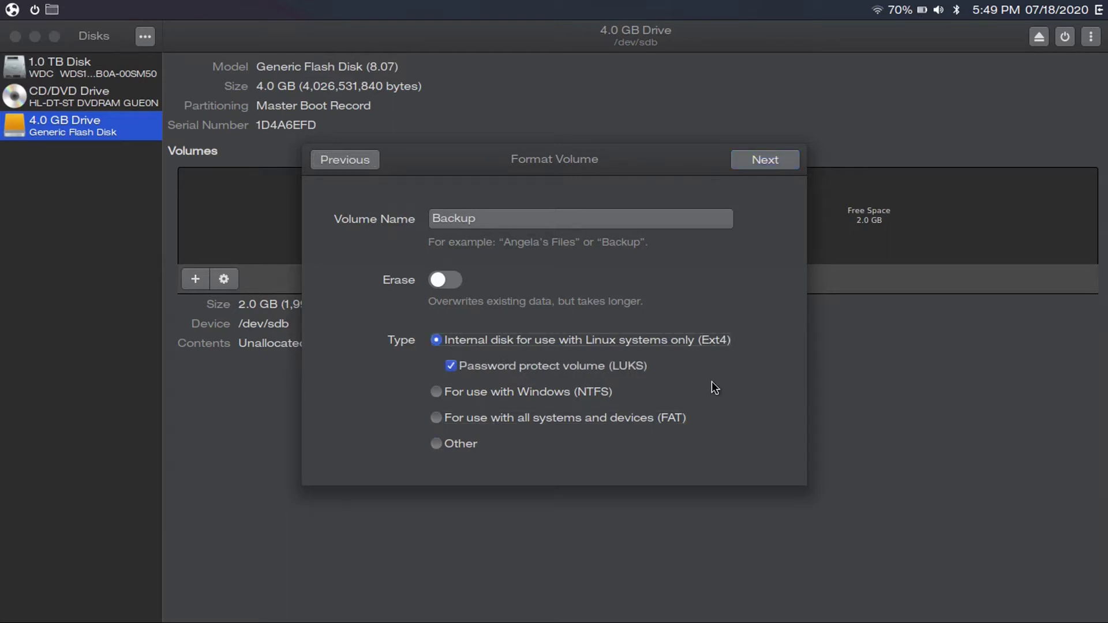
pyautogui.click(583, 368)
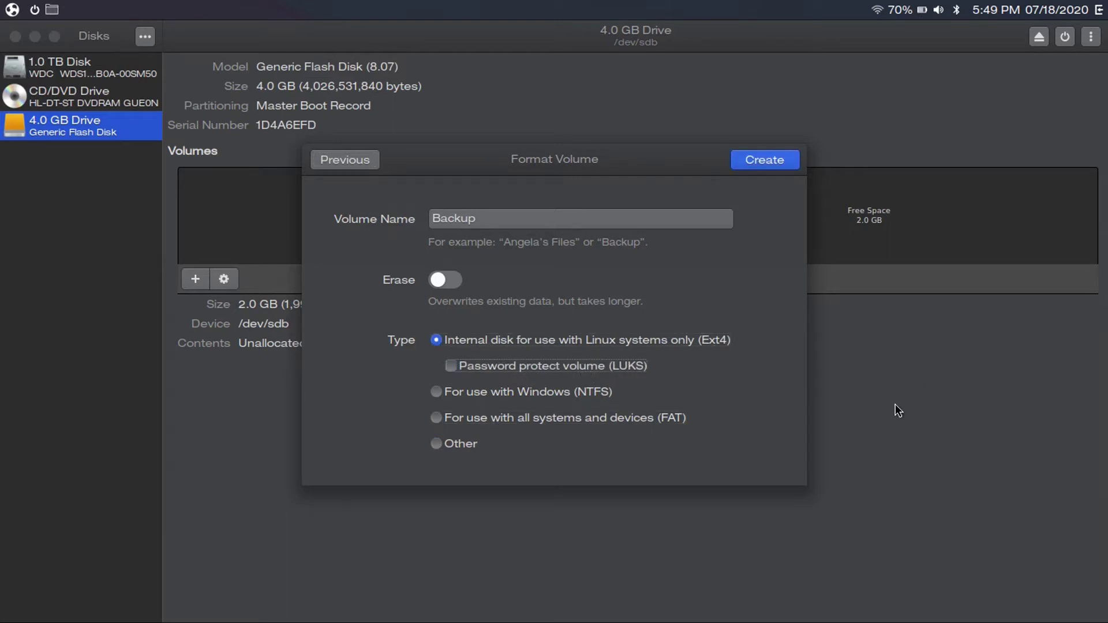
pyautogui.click(759, 159)
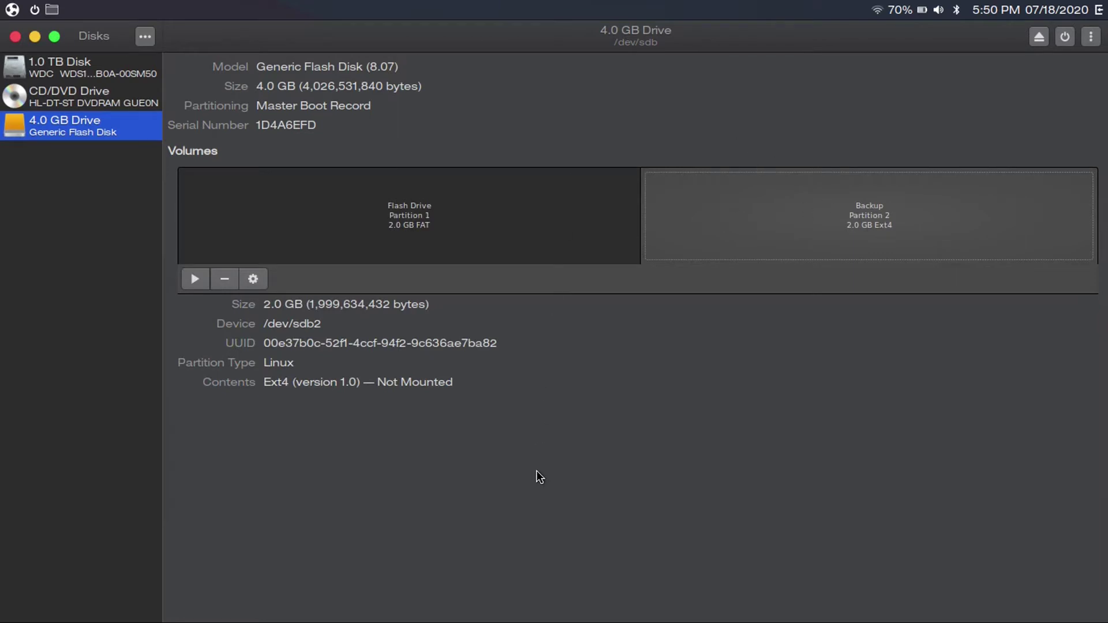
# Inspect the Flash Drive and Backup partitions, ending with Flash Drive selected
pyautogui.click(562, 256)
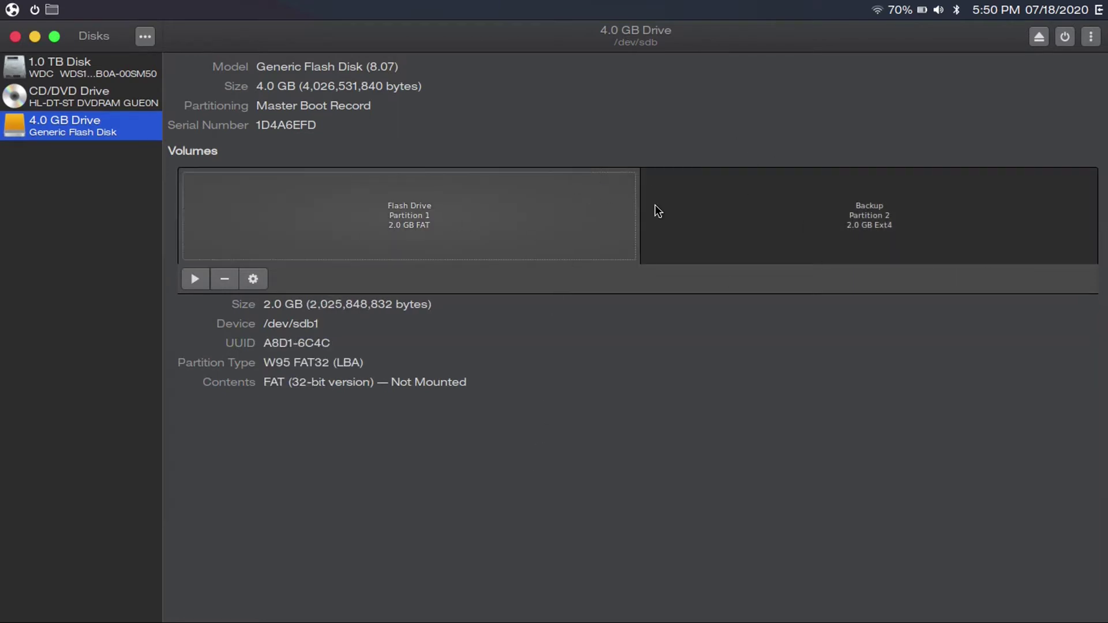
pyautogui.click(715, 219)
pyautogui.click(434, 224)
pyautogui.click(770, 178)
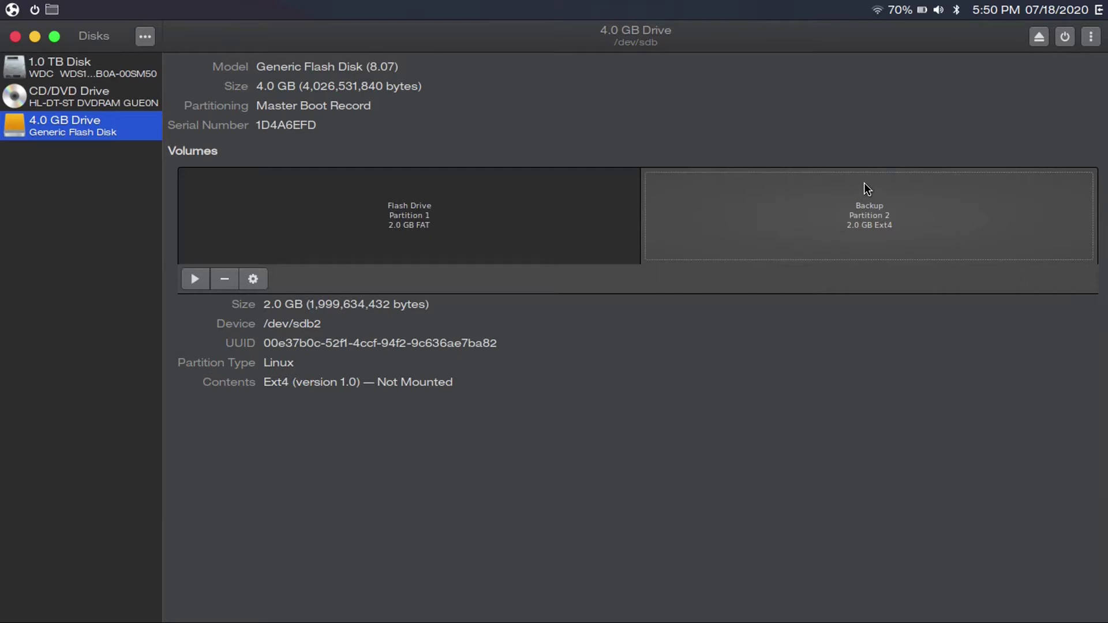
pyautogui.click(404, 253)
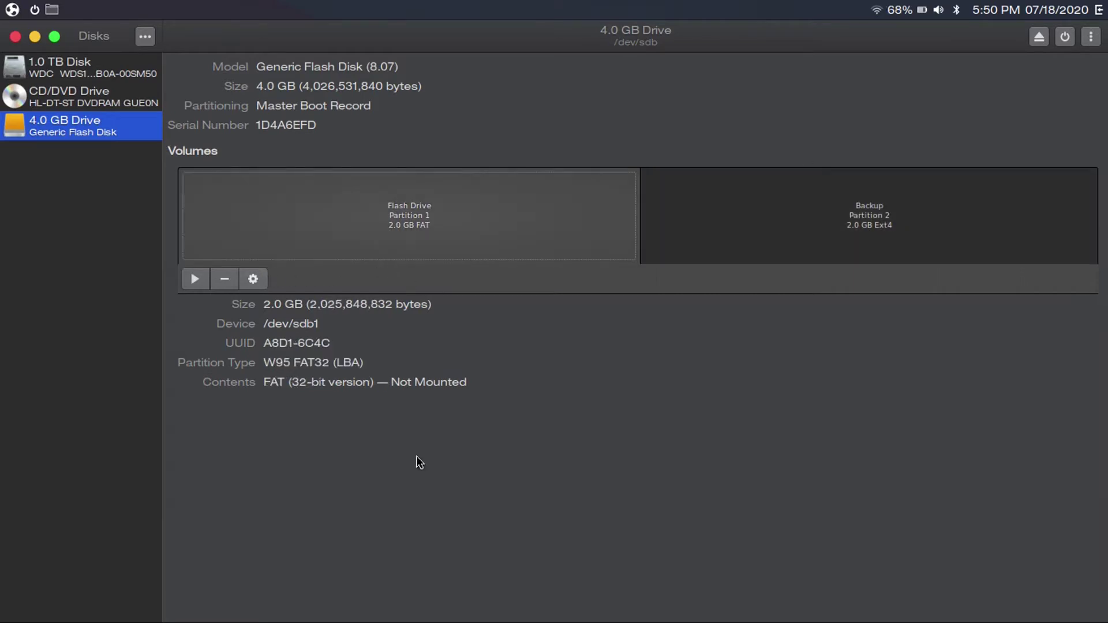
# Format Partition 1 as NTFS with volume name 'Flash Drive' and confirm
pyautogui.click(254, 281)
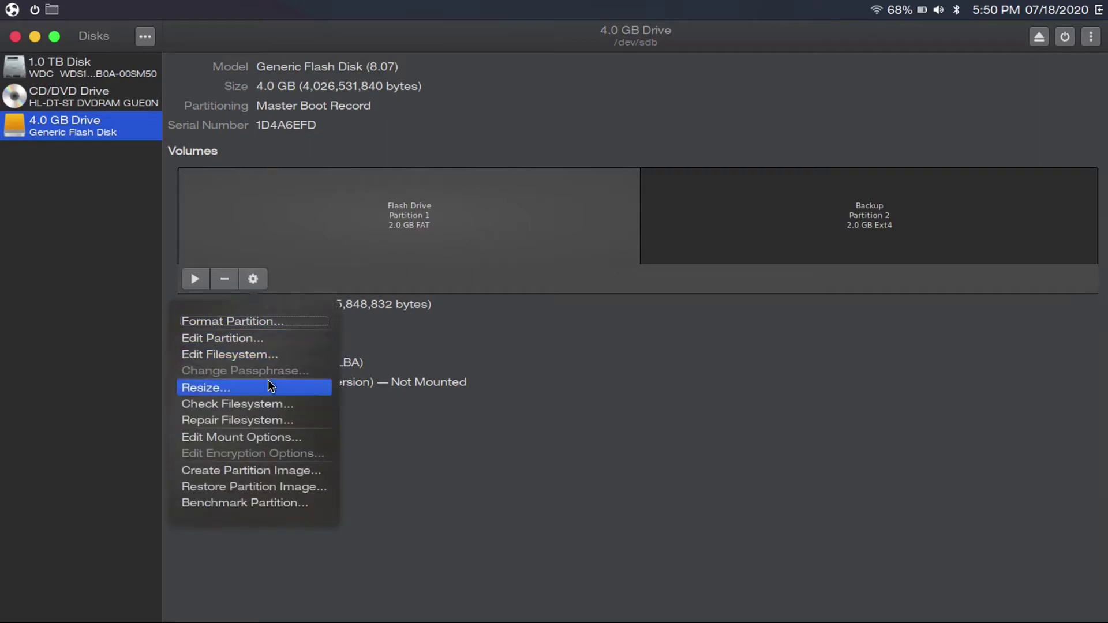
pyautogui.click(292, 323)
pyautogui.press('Up')
pyautogui.click(501, 212)
pyautogui.write('Flash Drive')
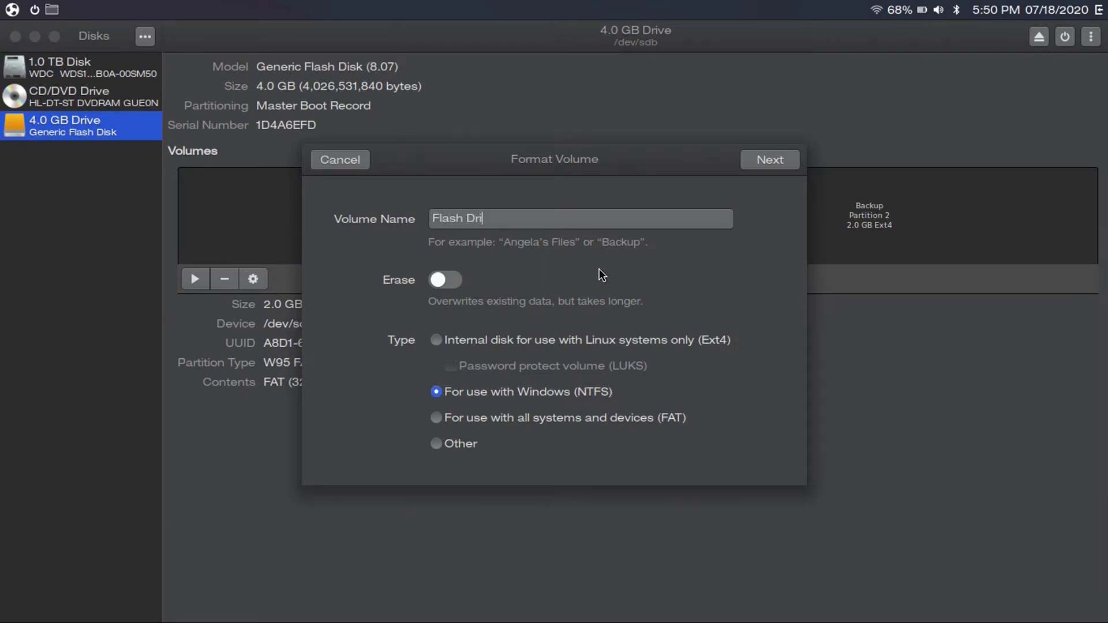
pyautogui.click(774, 160)
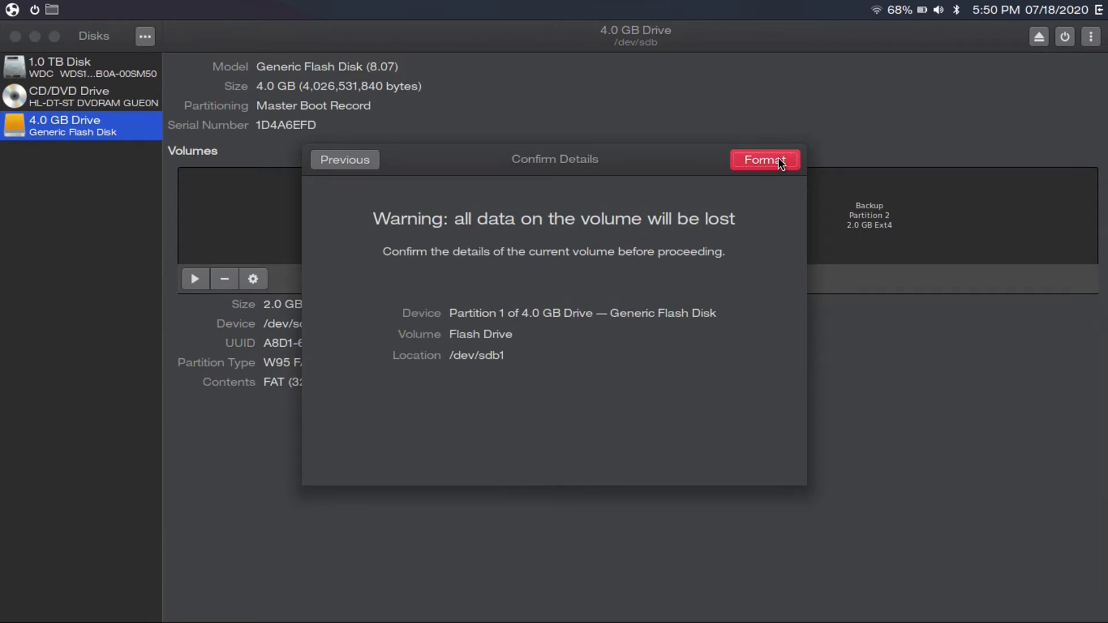
pyautogui.click(776, 158)
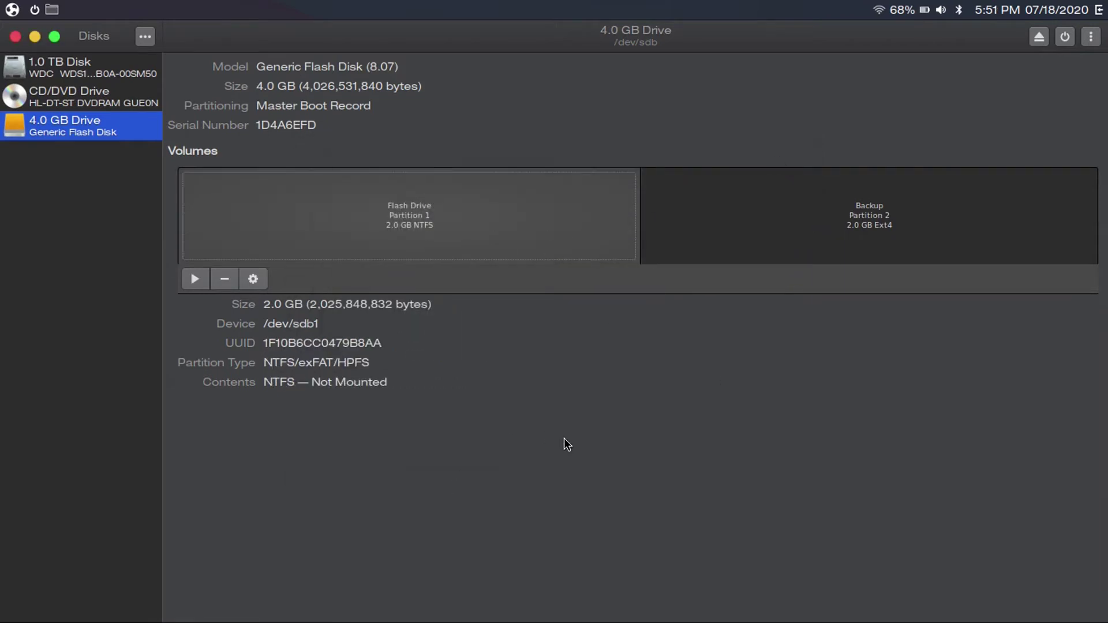
# Delete Partition 2, the Ext4 'Backup' partition, and confirm, freeing 2.0 GB
pyautogui.click(805, 210)
pyautogui.click(477, 257)
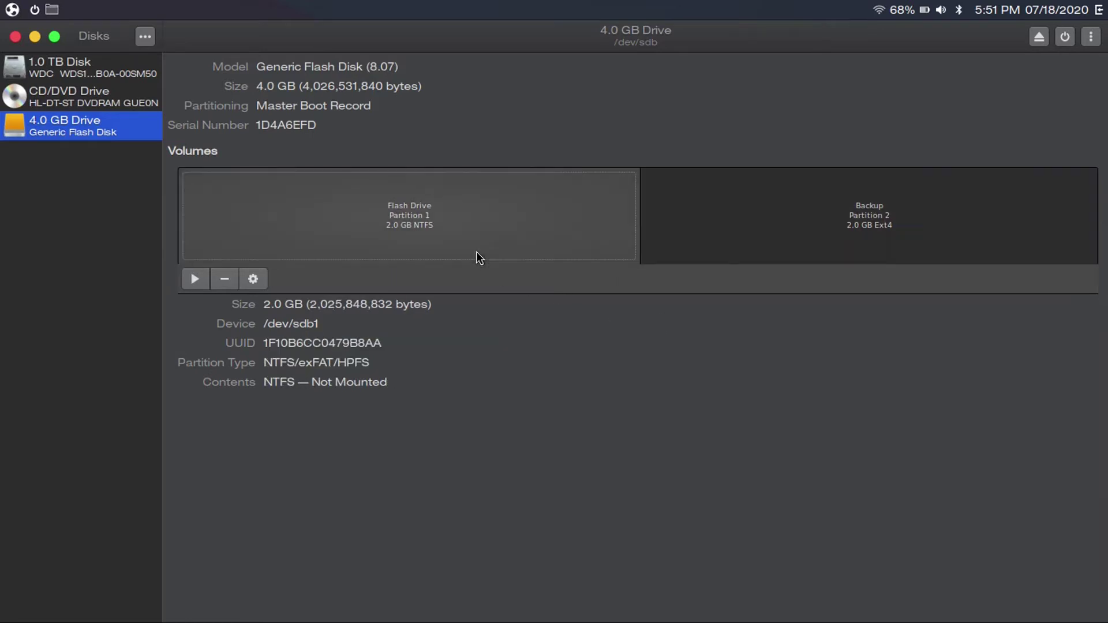
pyautogui.click(52, 10)
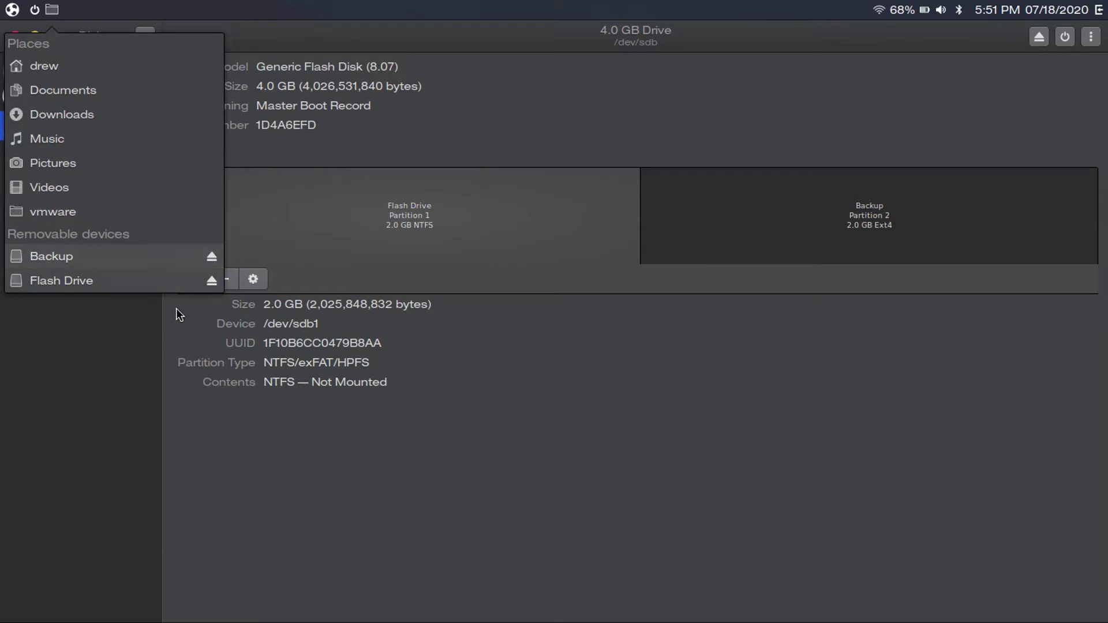
pyautogui.click(323, 464)
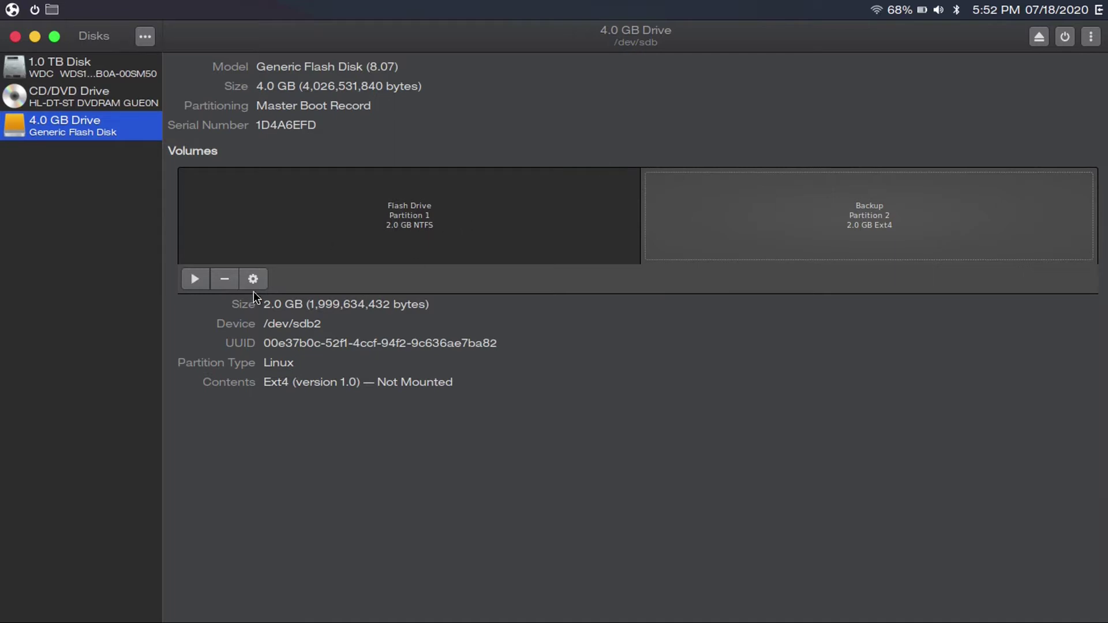
pyautogui.click(224, 279)
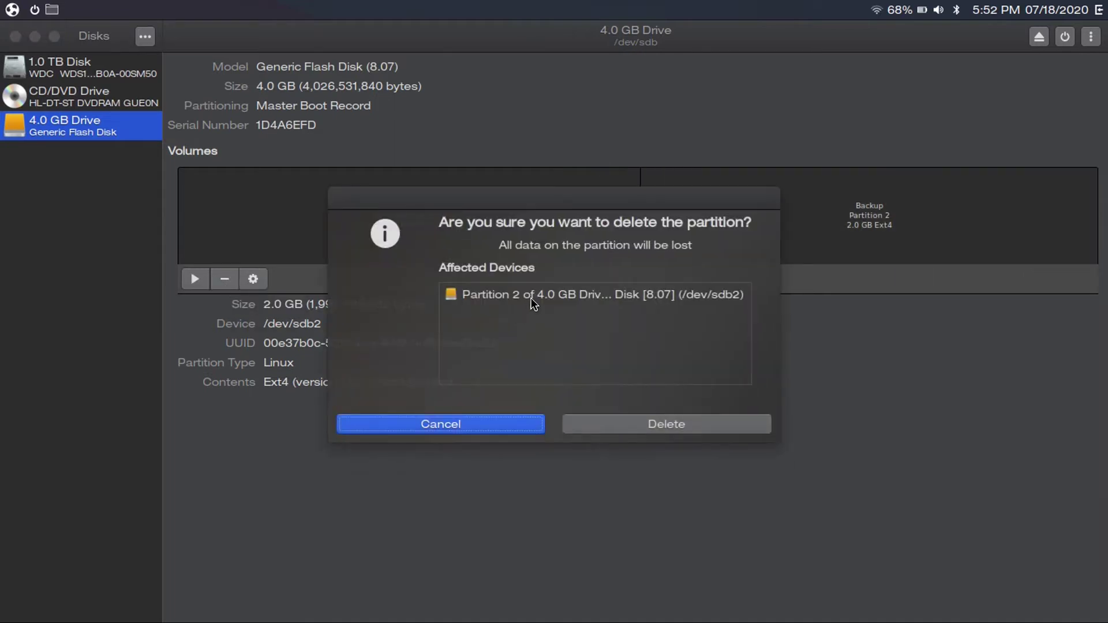
pyautogui.click(626, 427)
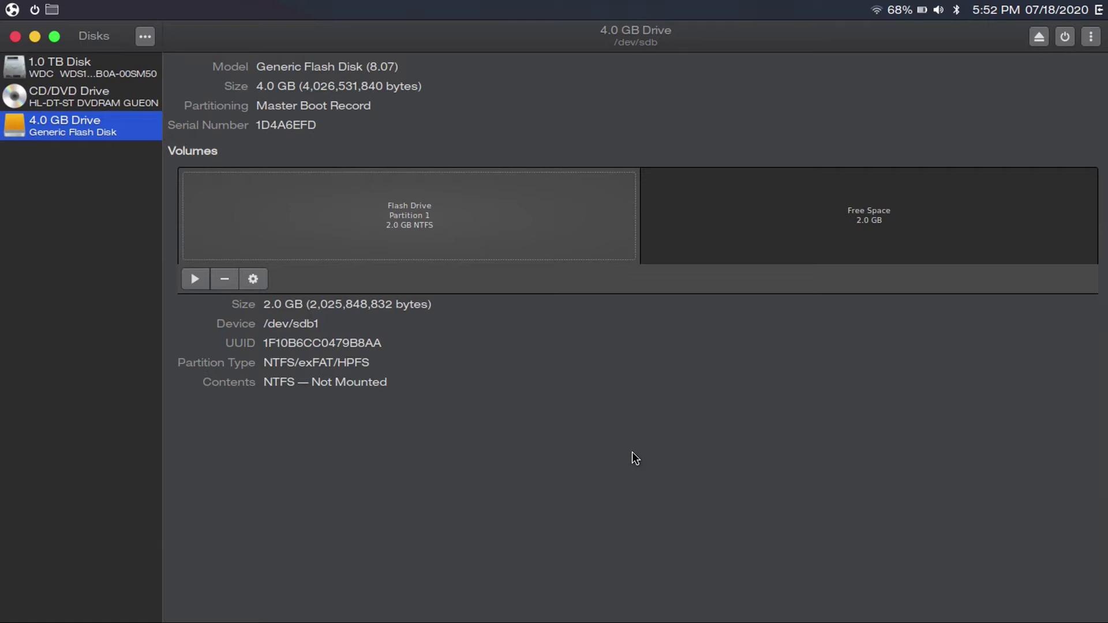
# Resize the NTFS Flash Drive partition to the full 4025 MB
pyautogui.click(820, 245)
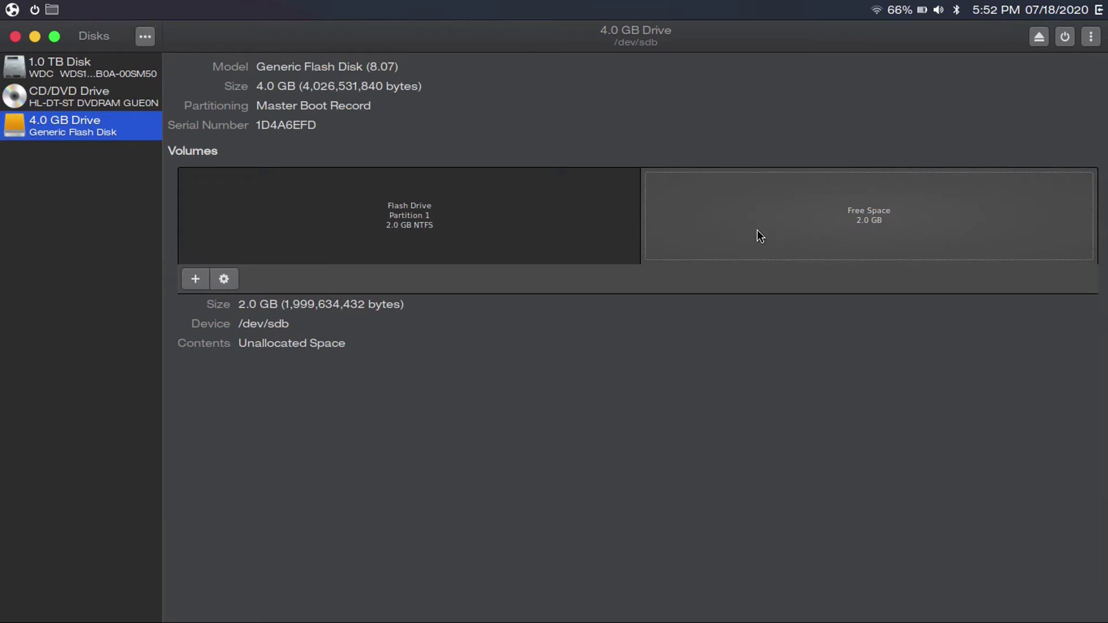
pyautogui.click(279, 231)
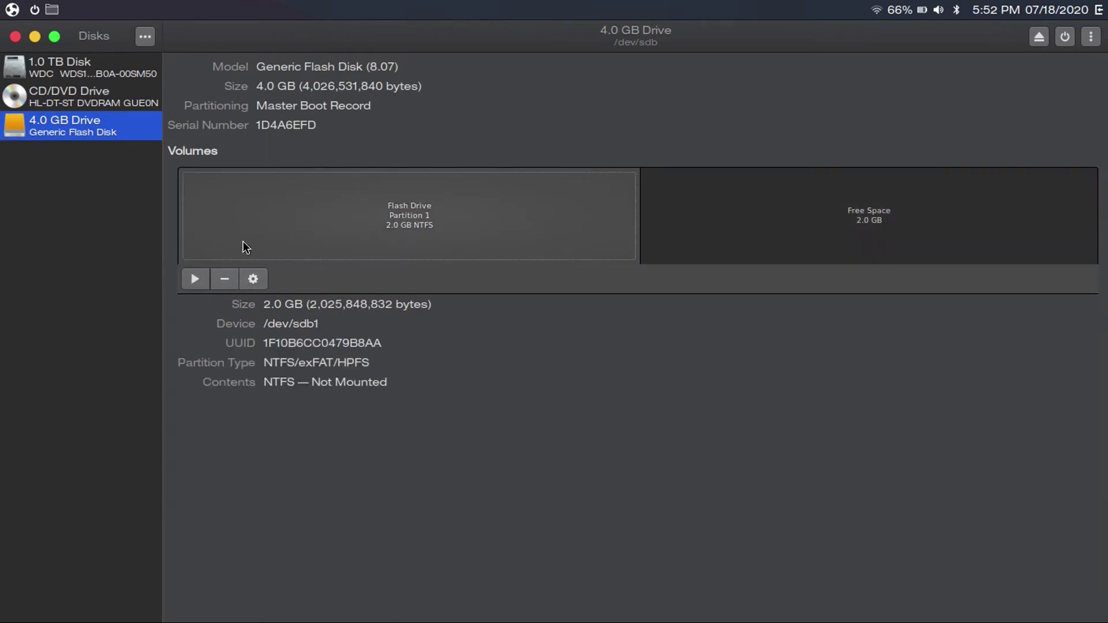
pyautogui.click(254, 278)
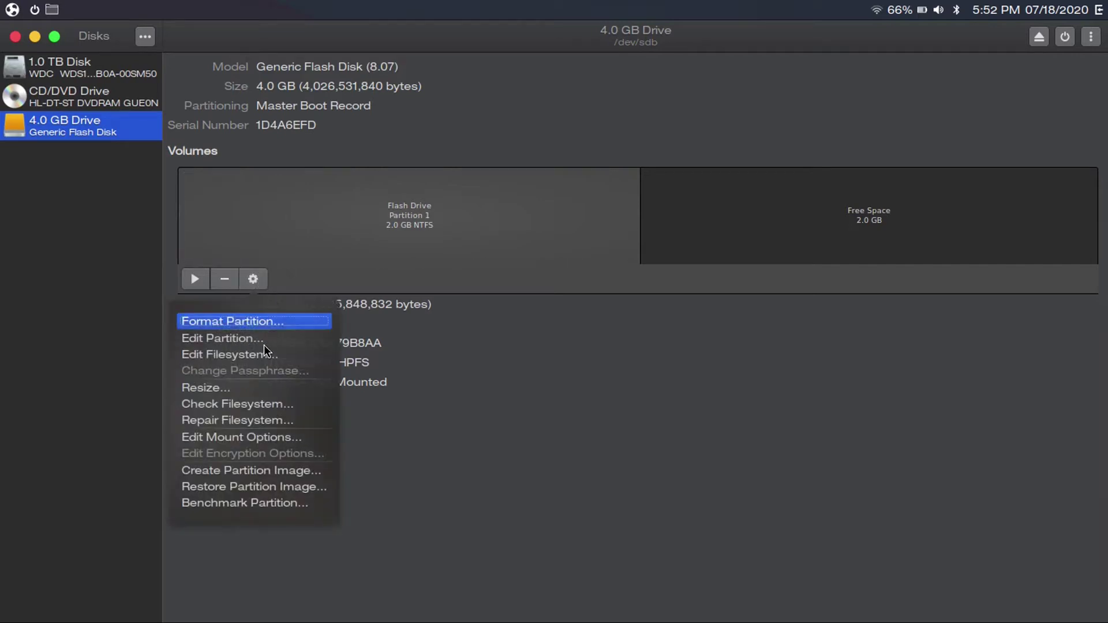
pyautogui.click(245, 387)
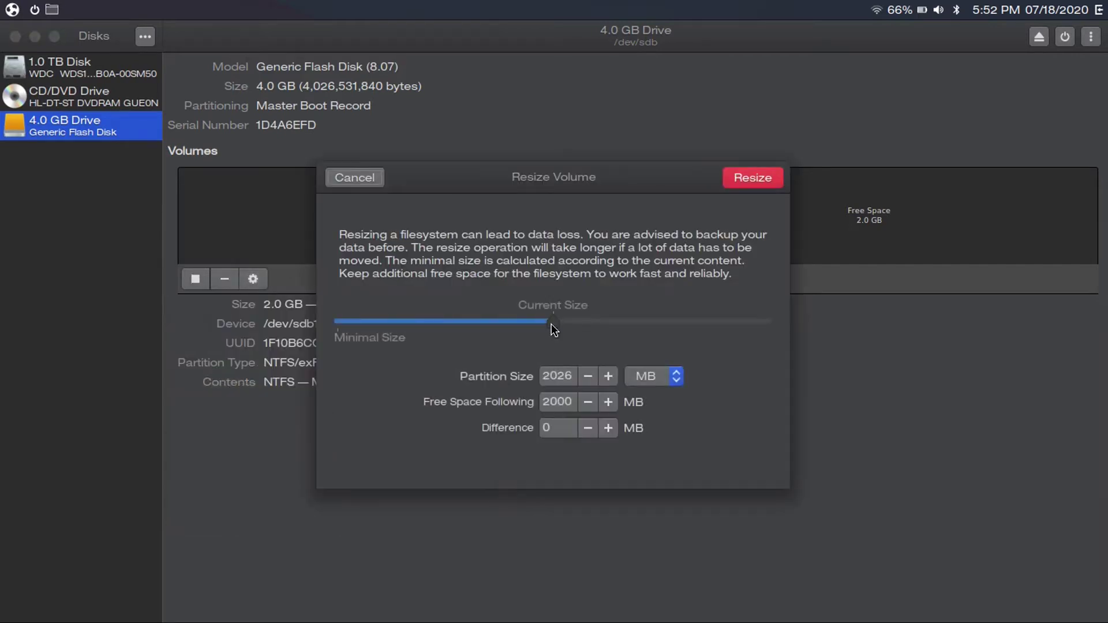
pyautogui.moveTo(551, 324); pyautogui.dragTo(778, 320)
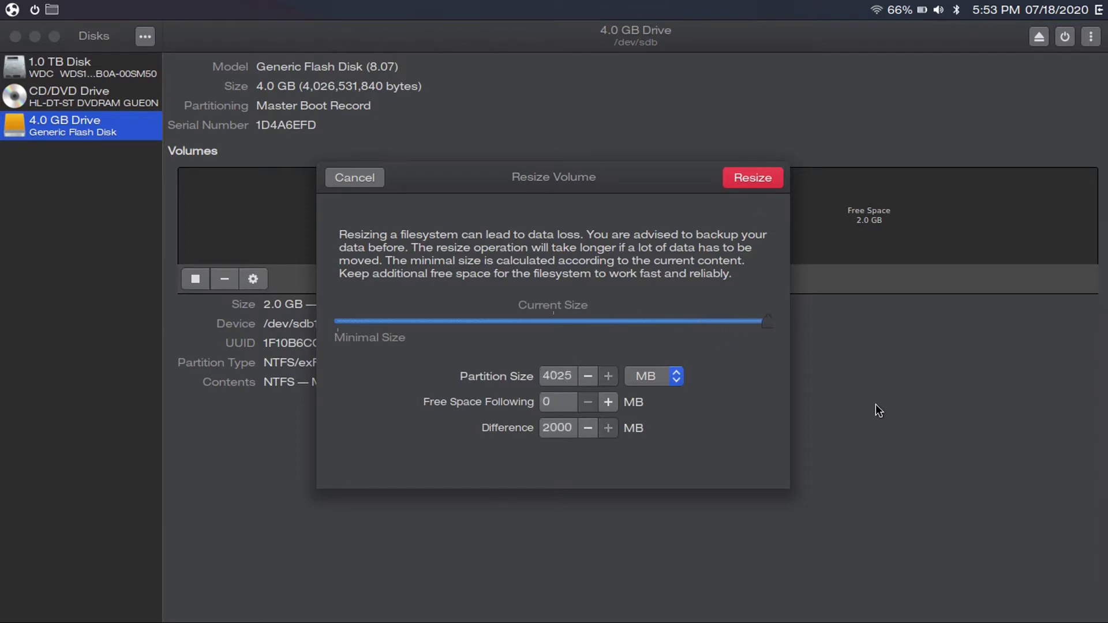
pyautogui.click(767, 183)
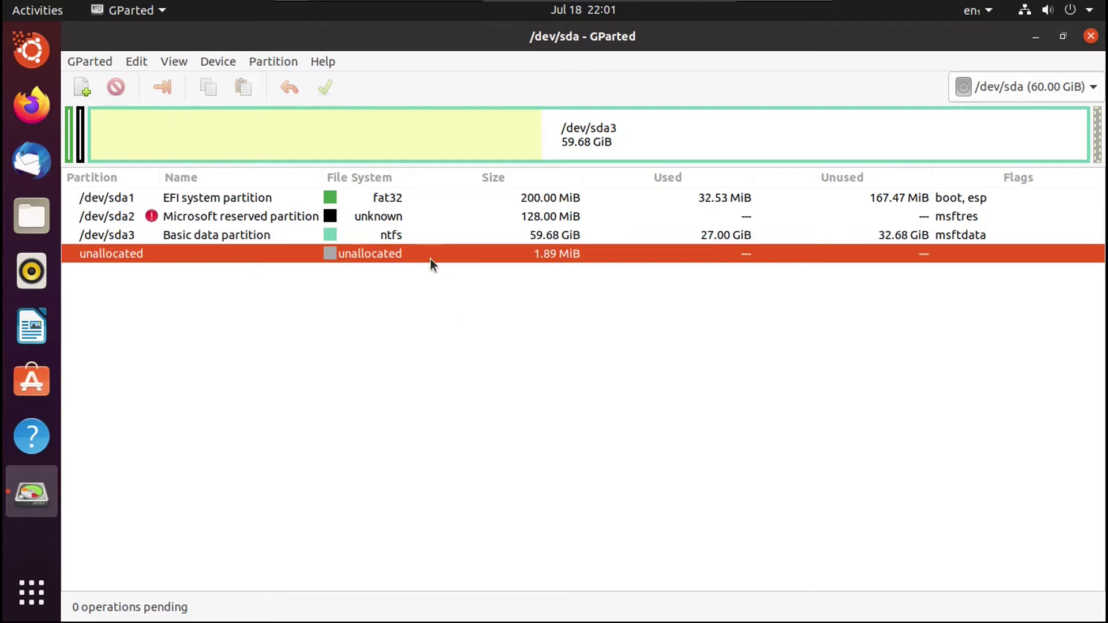
# Set /dev/sda3's new size to 31109 MiB and confirm the shrink
pyautogui.click(411, 236)
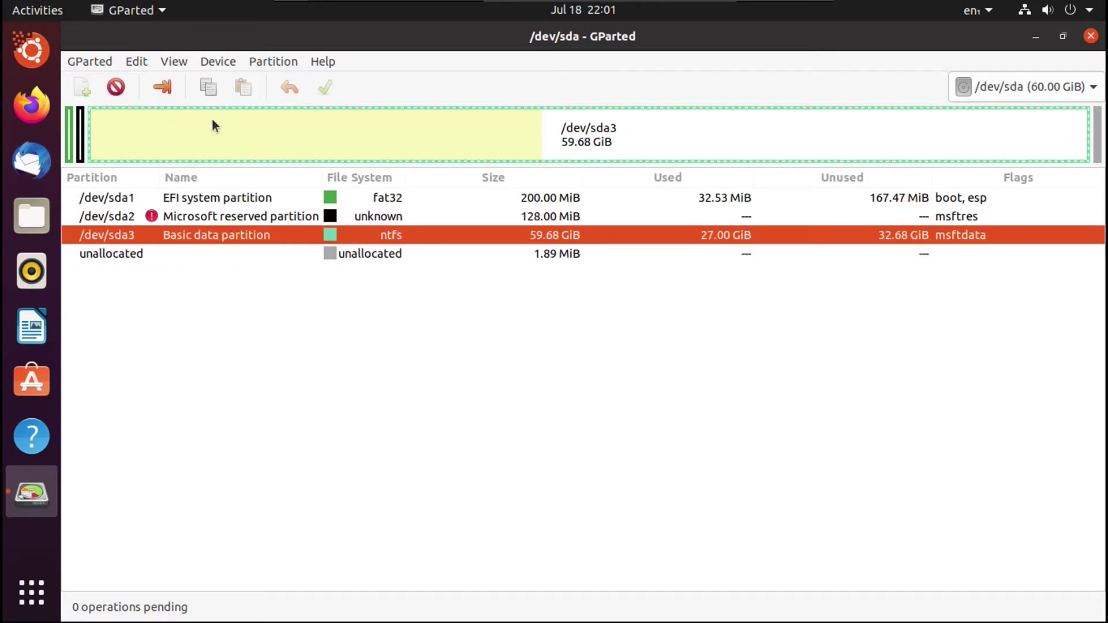
pyautogui.click(165, 91)
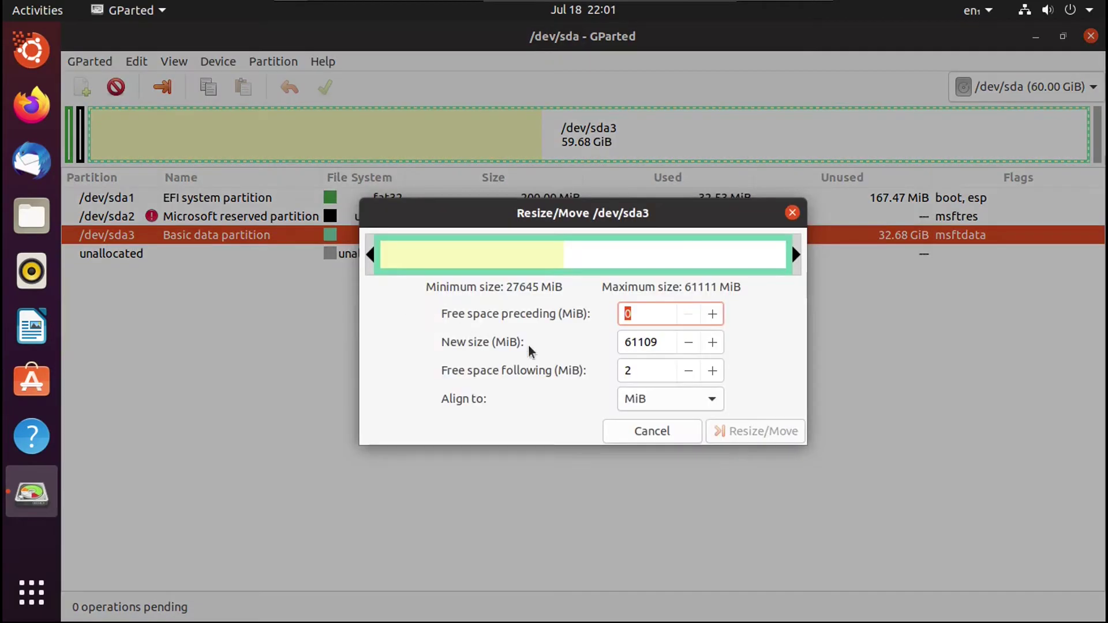
pyautogui.click(659, 342)
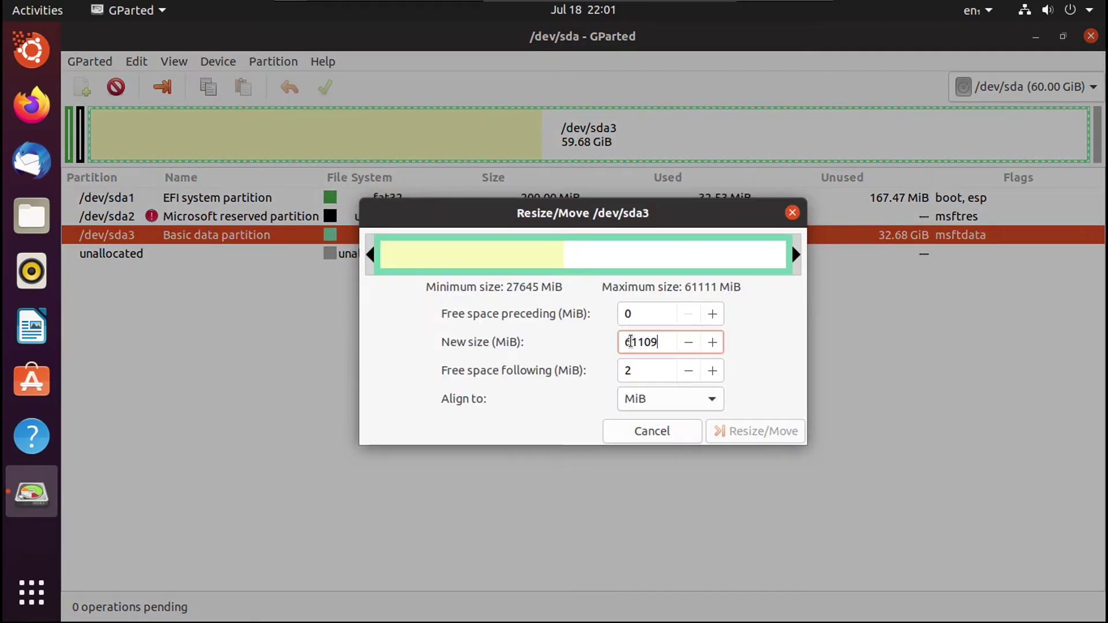
pyautogui.press('Left')
pyautogui.press('Left')
pyautogui.press('BackSpace')
pyautogui.write('3')
pyautogui.press('Return')
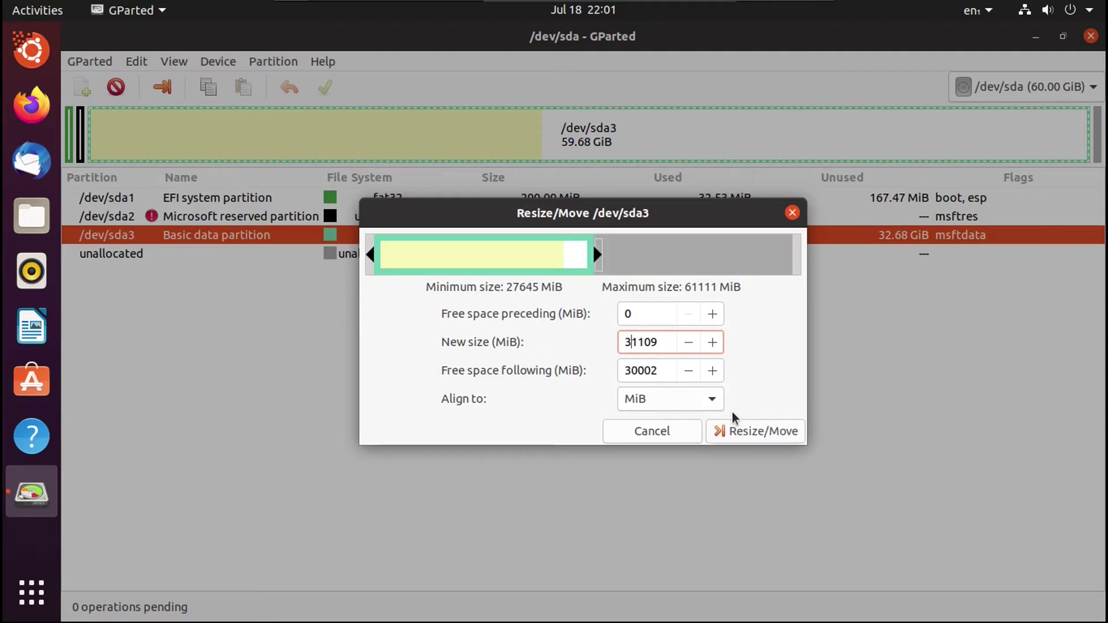
pyautogui.click(742, 432)
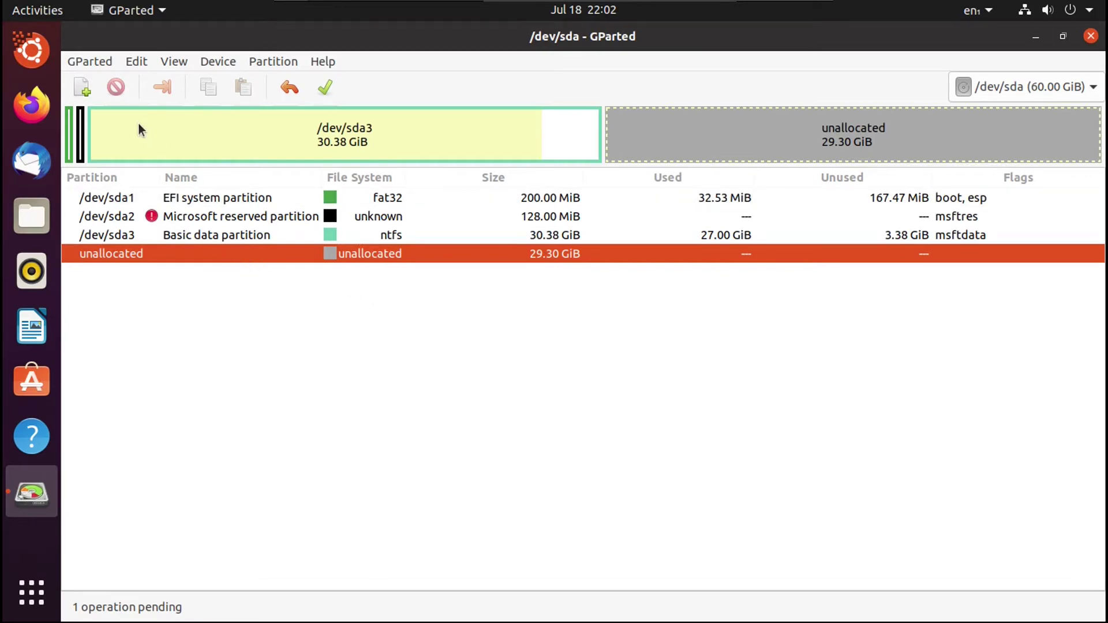
# Add a new ext4 partition filling the 29.30 GiB unallocated space
pyautogui.click(81, 87)
pyautogui.click(725, 372)
pyautogui.scroll(-5, 716, 543)
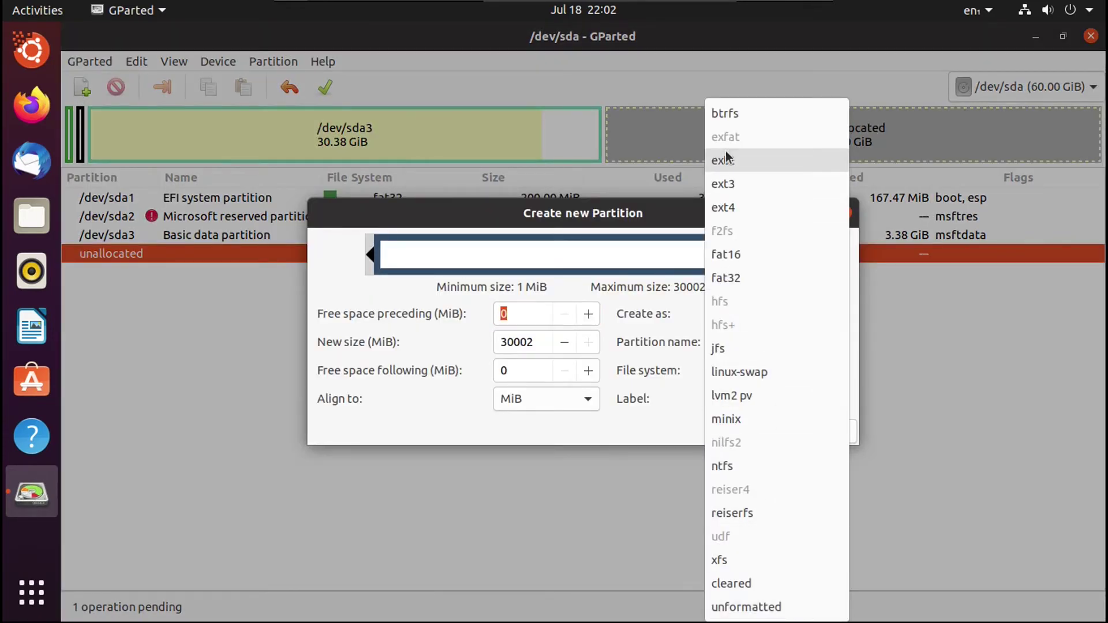
pyautogui.click(634, 425)
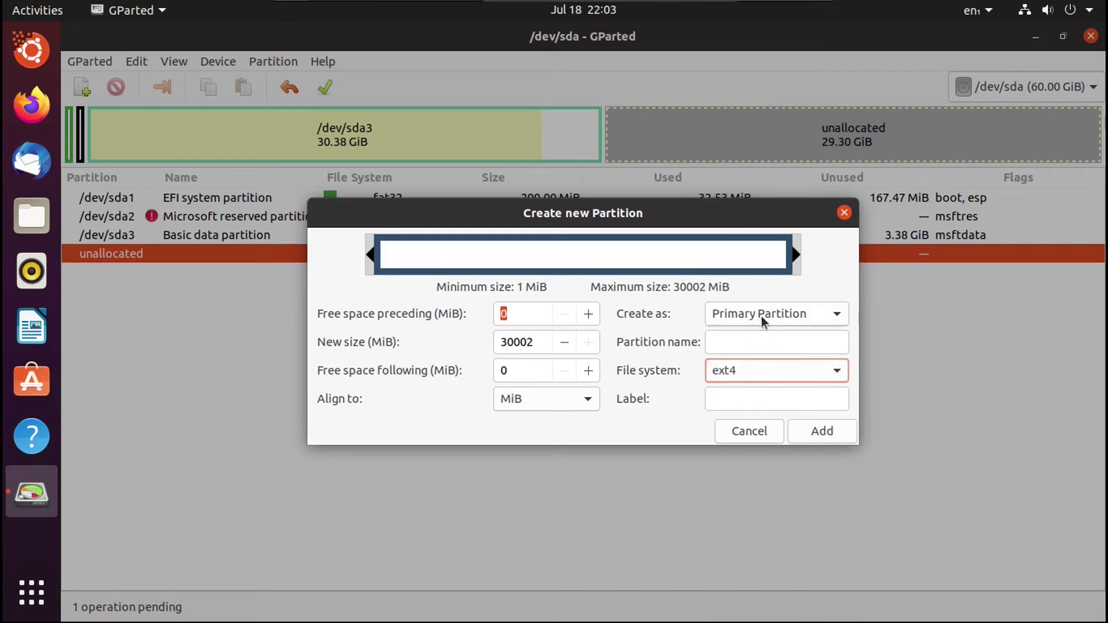
pyautogui.click(814, 432)
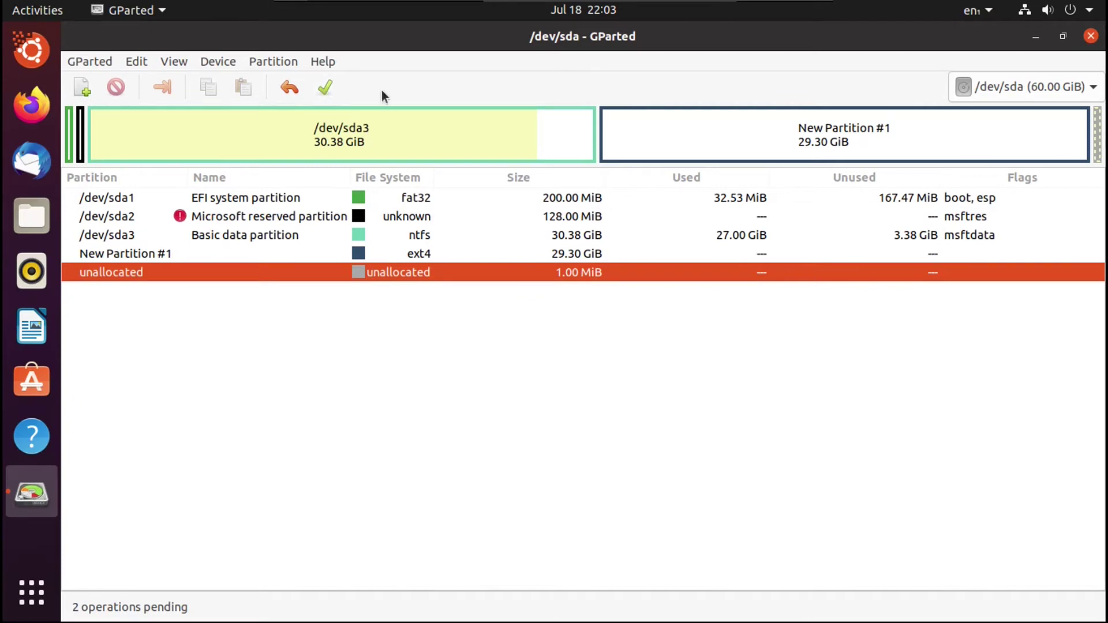
# Apply all pending operations to the disk and close the report
pyautogui.click(323, 88)
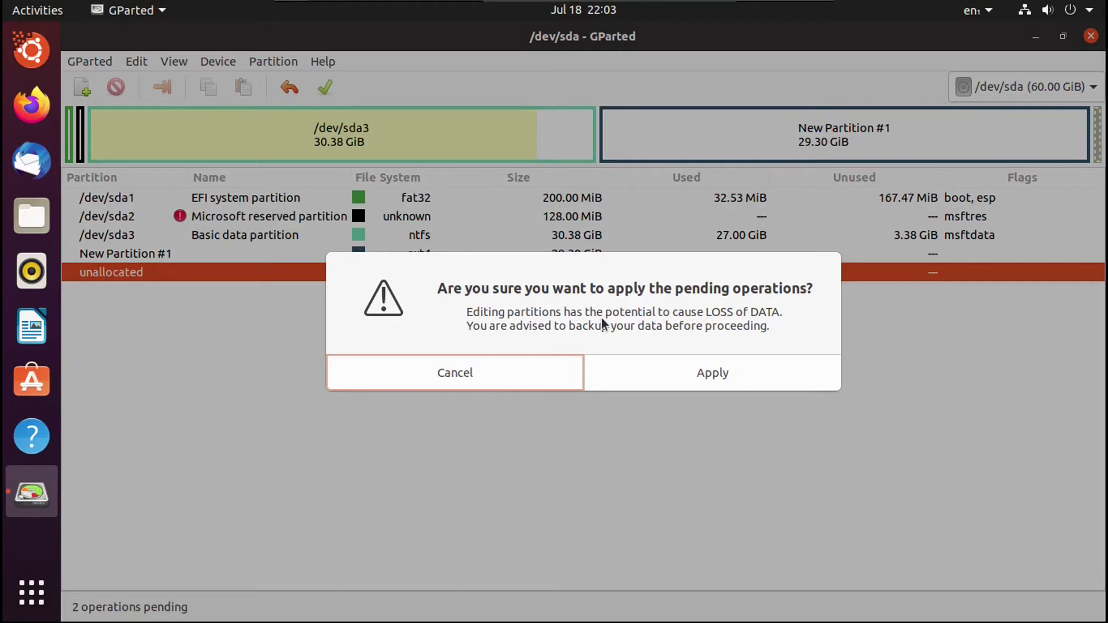
pyautogui.click(678, 368)
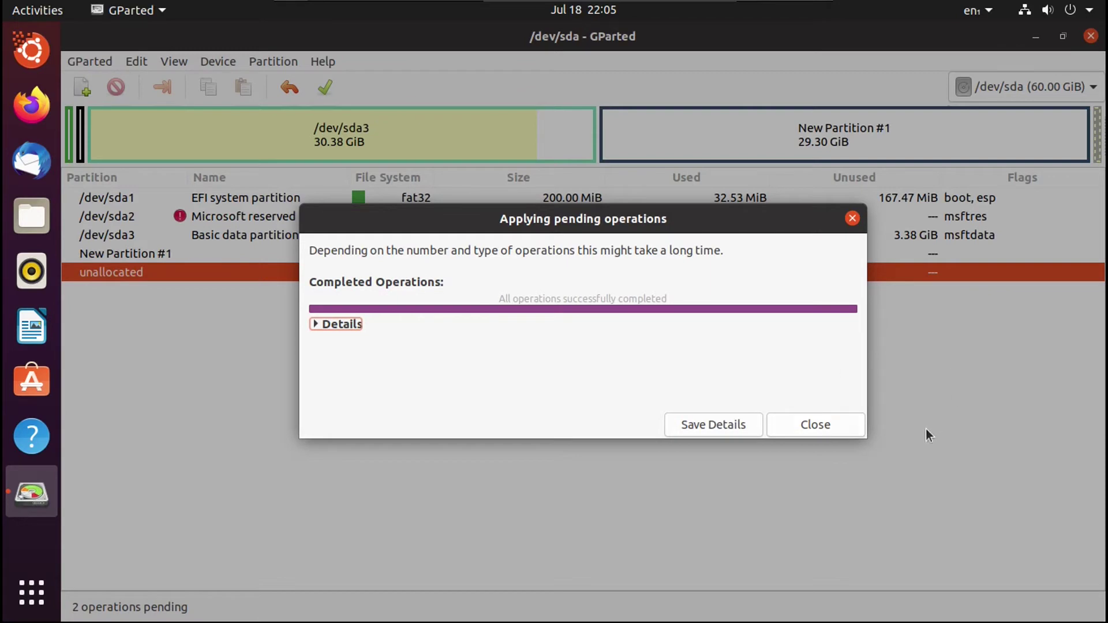
pyautogui.click(817, 425)
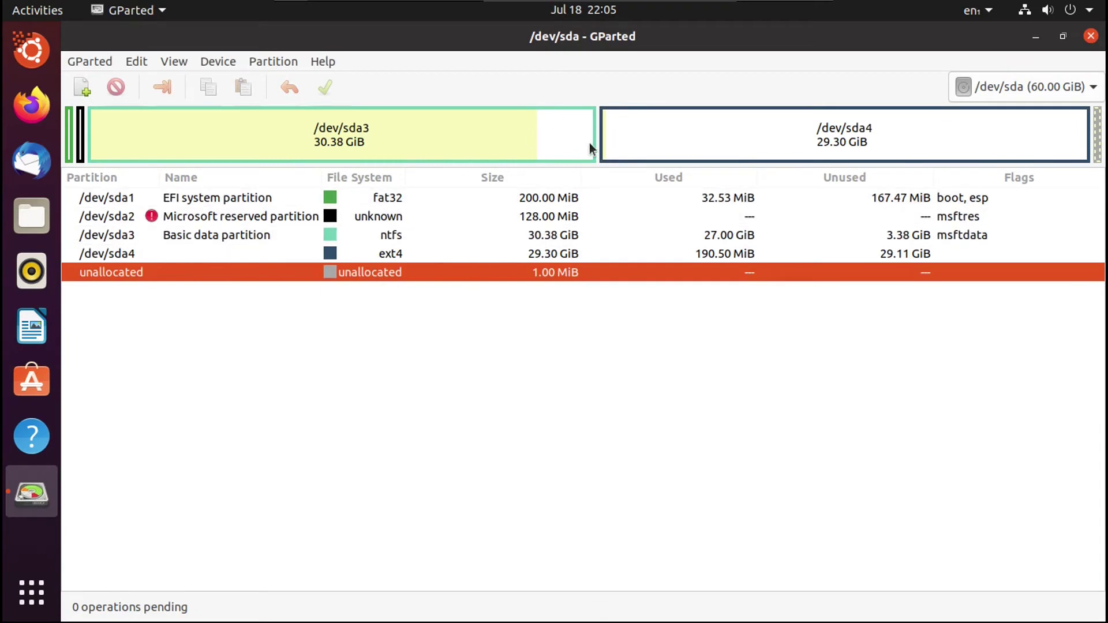
pyautogui.click(516, 145)
# Queue deletion of the ext4 /dev/sda4, then begin resizing /dev/sda3
pyautogui.click(630, 143)
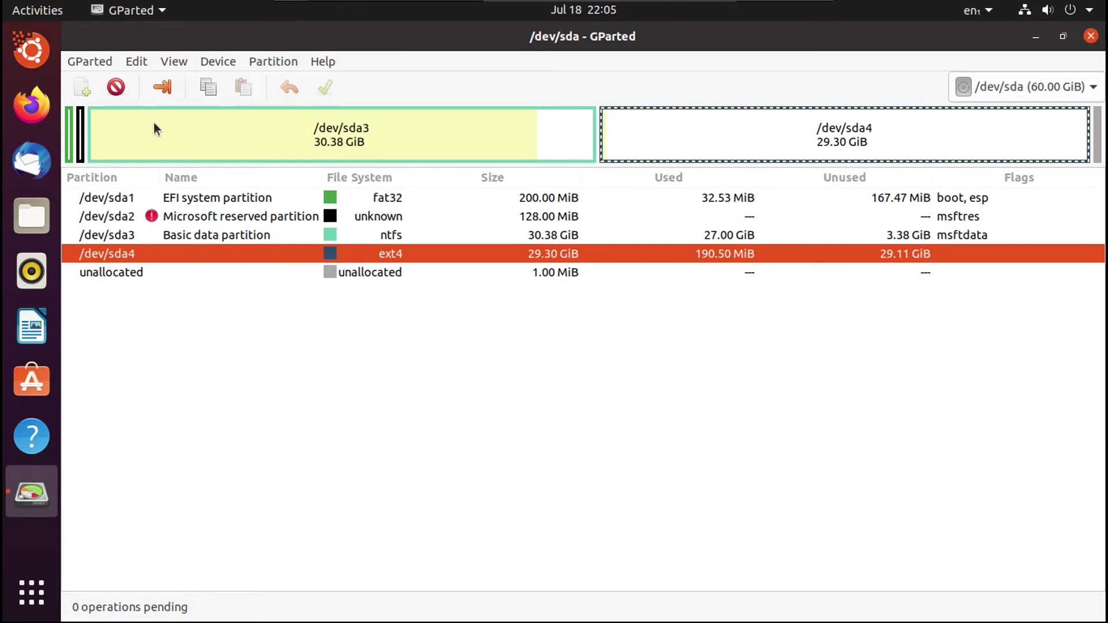
pyautogui.click(116, 88)
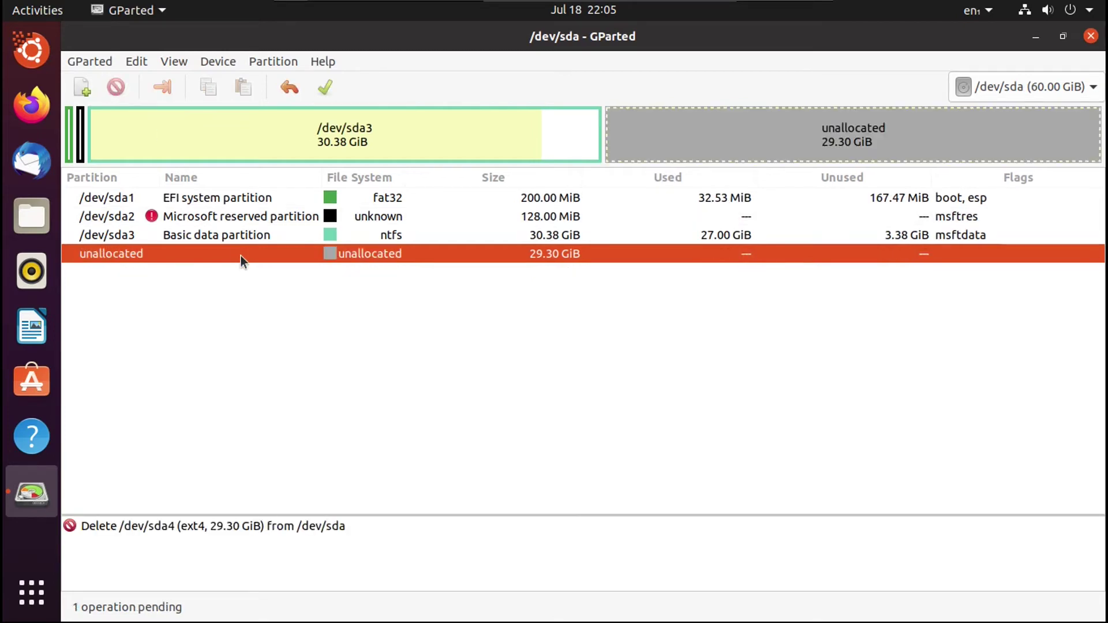
pyautogui.click(368, 237)
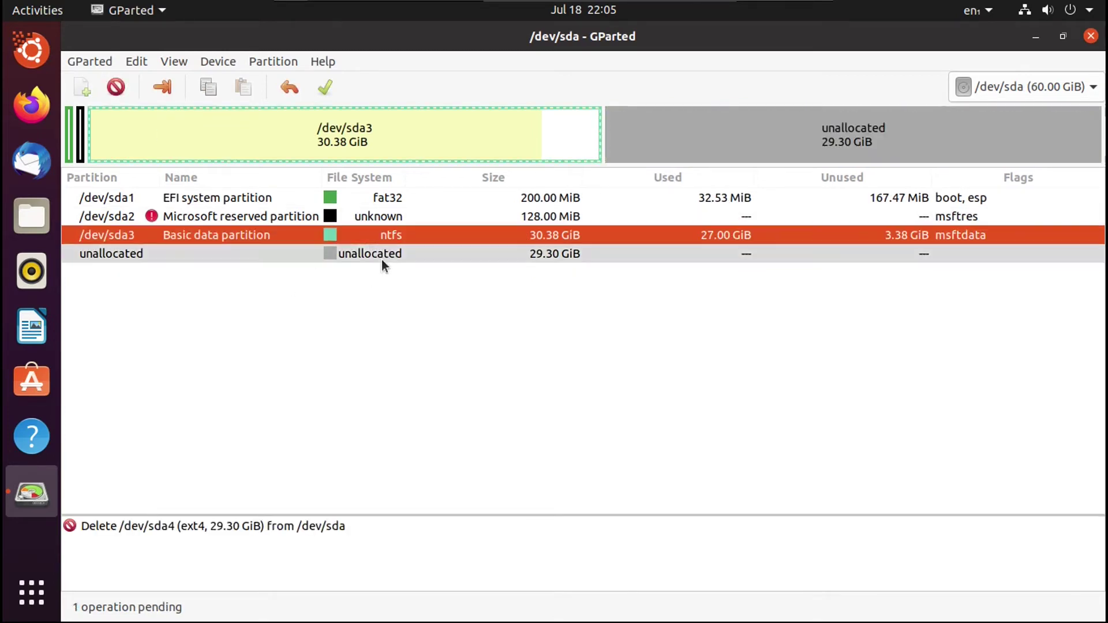
pyautogui.click(153, 86)
# Extend /dev/sda3 across all free space to 61111 MiB and apply both pending operations
pyautogui.moveTo(599, 245); pyautogui.dragTo(799, 253)
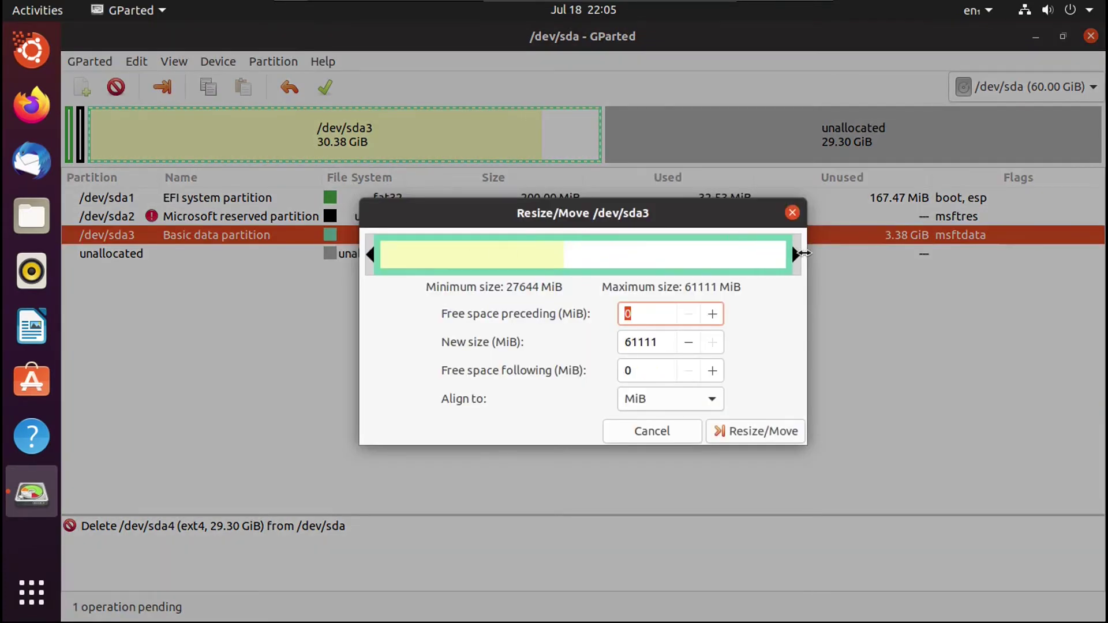
pyautogui.click(766, 432)
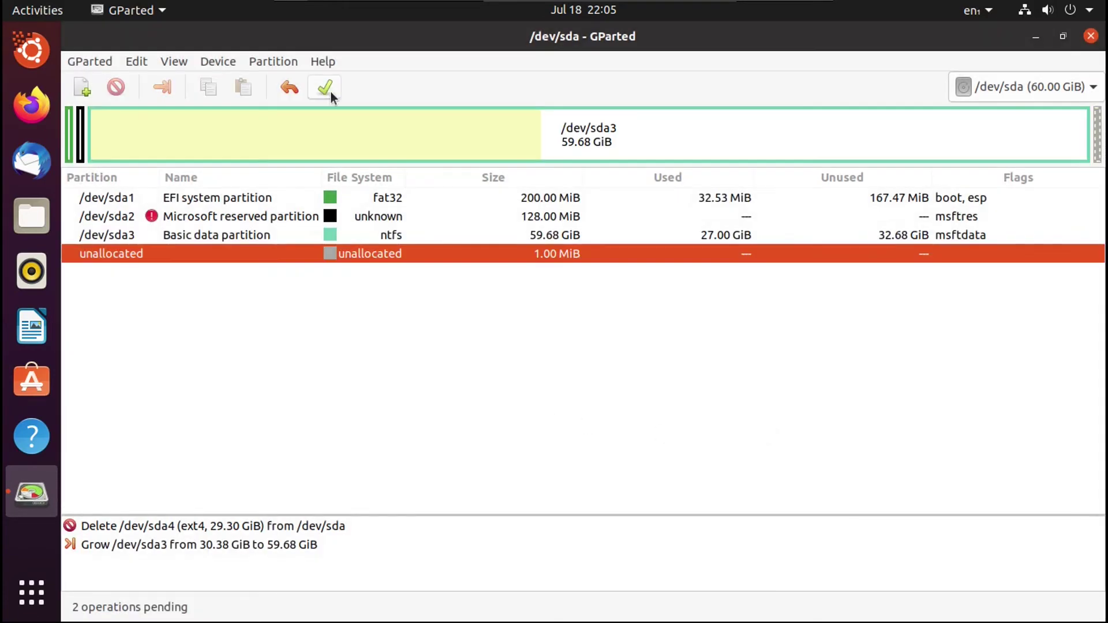
pyautogui.click(330, 89)
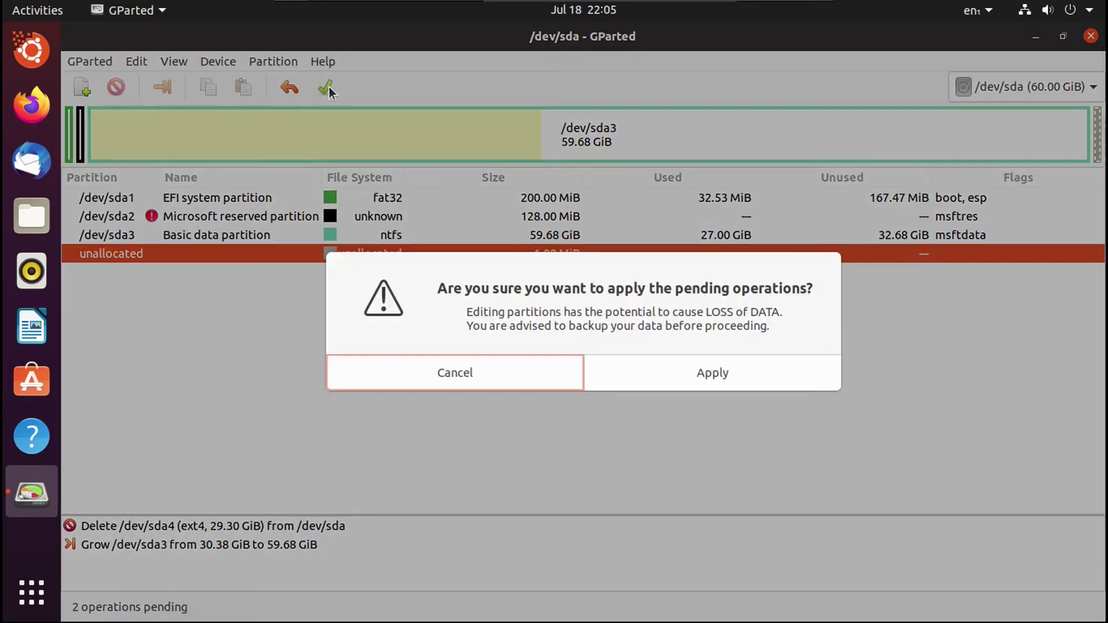
pyautogui.click(660, 372)
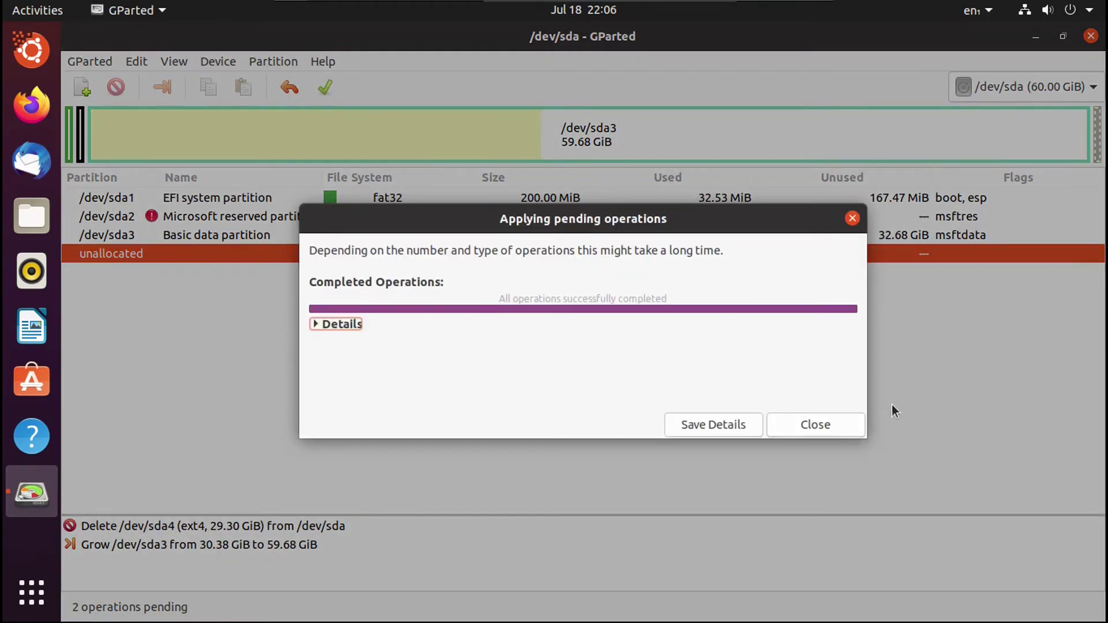
pyautogui.click(820, 425)
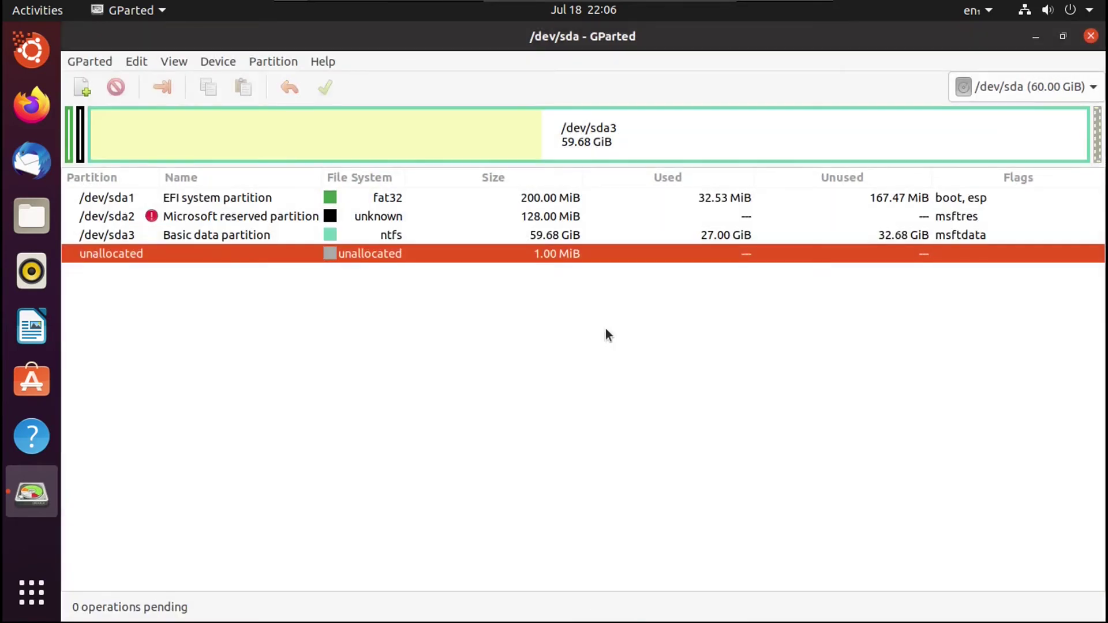
pyautogui.click(372, 240)
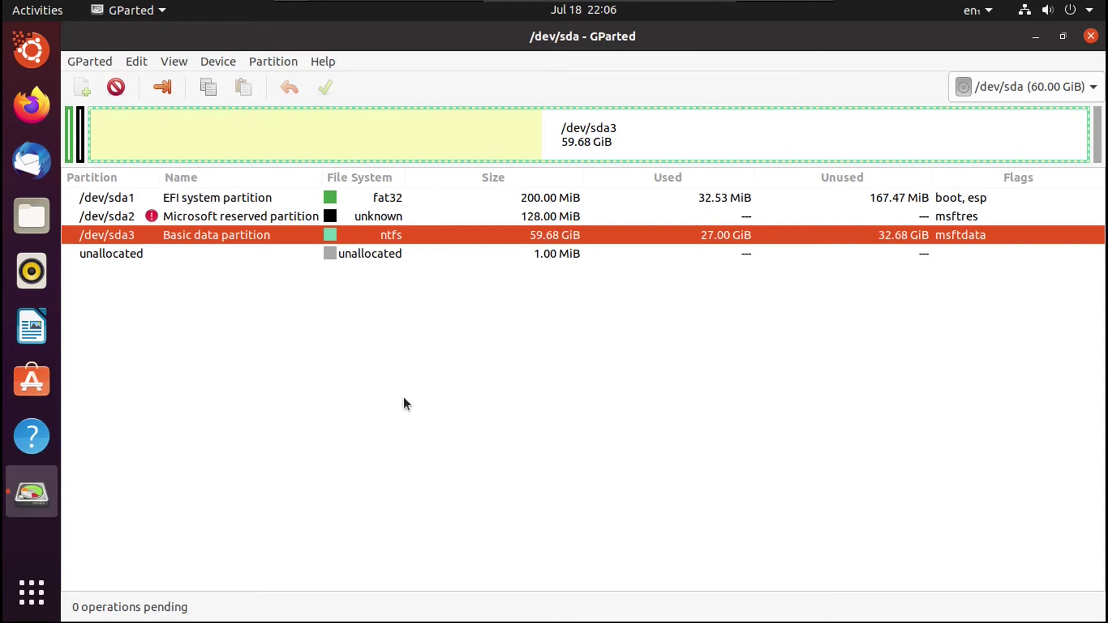
# Bring up the context menu of /dev/sda3 to review its available actions
pyautogui.rightClick(408, 236)
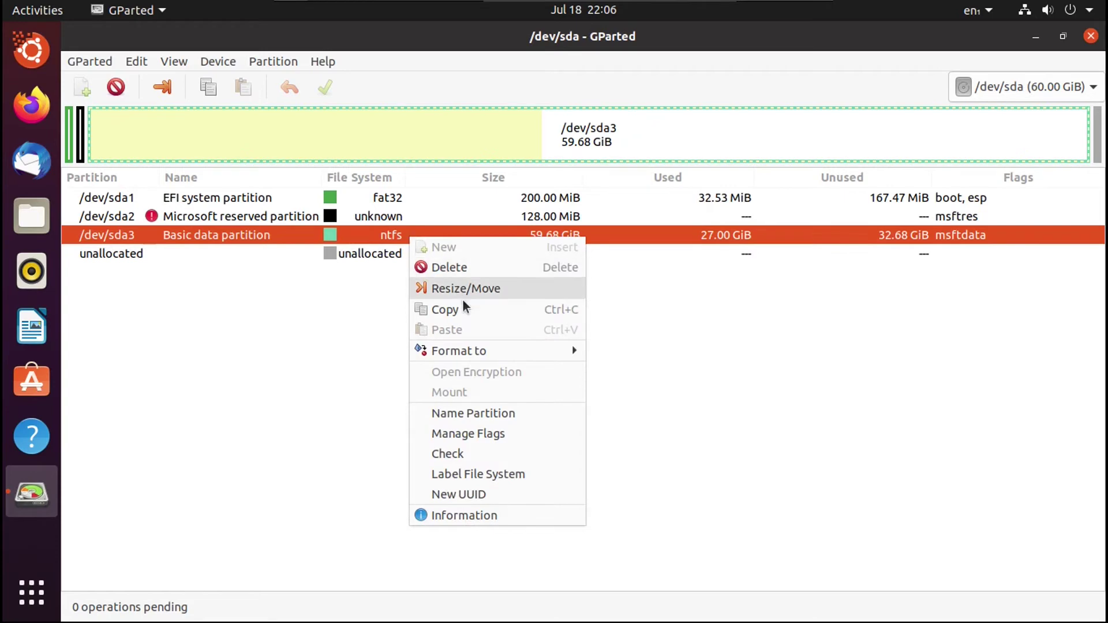
pyautogui.moveTo(473, 359)
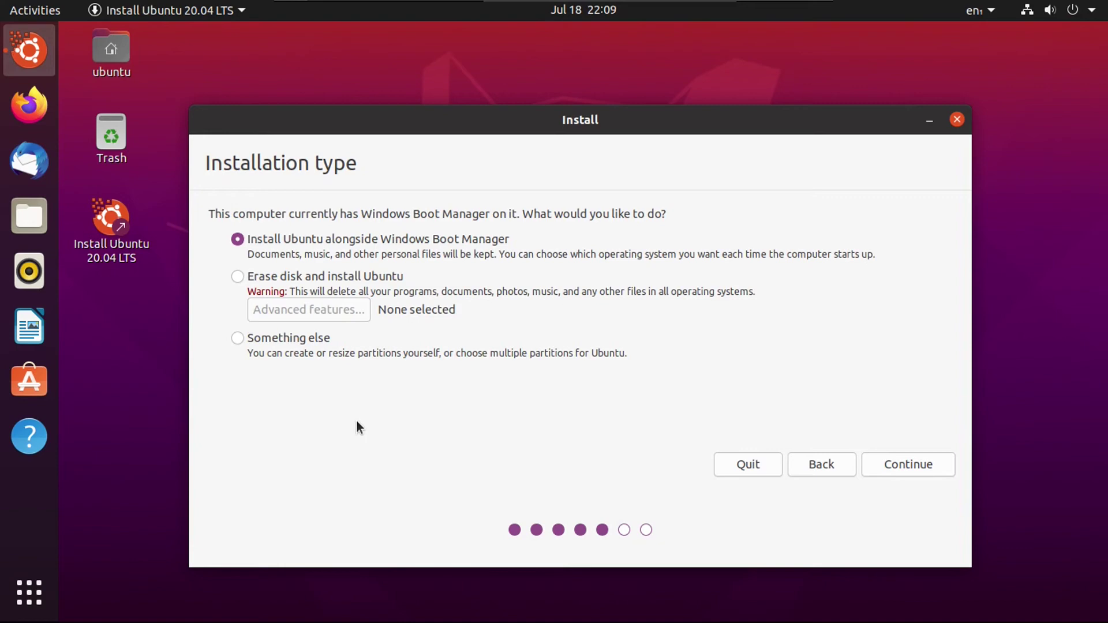
# Choose the manual 'Something else' installation type and continue to the partition table
pyautogui.press('Tab')
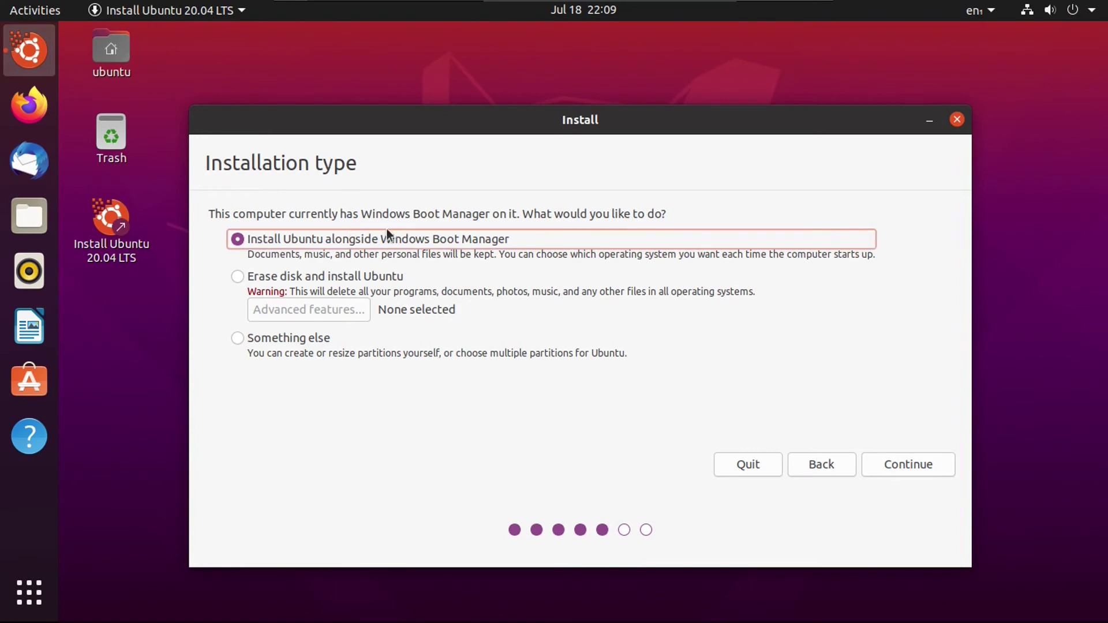
pyautogui.click(250, 337)
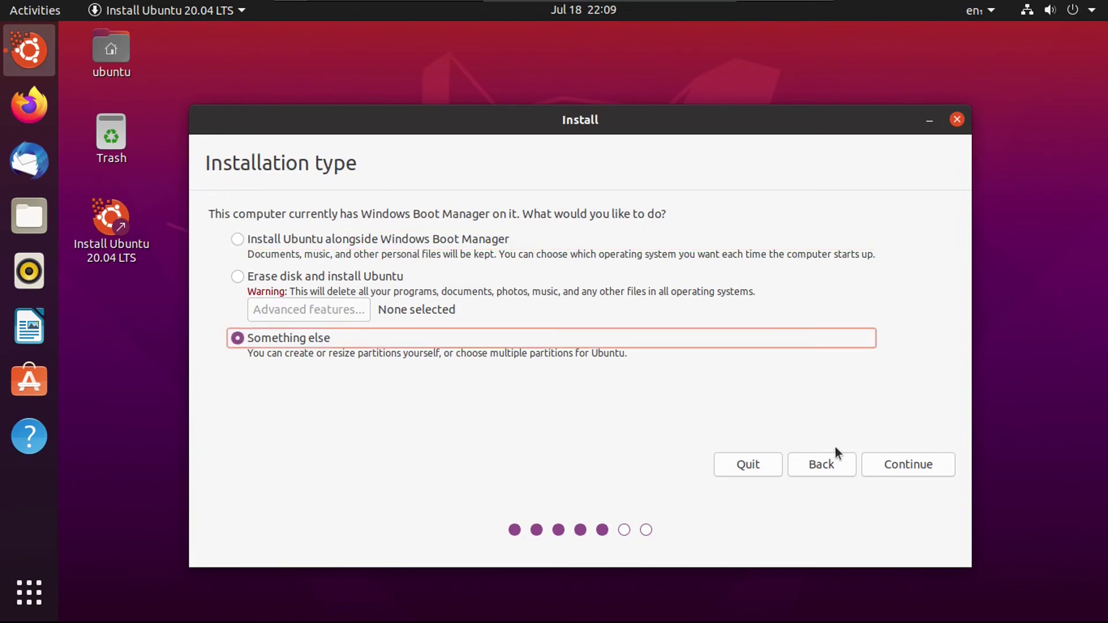
pyautogui.click(901, 465)
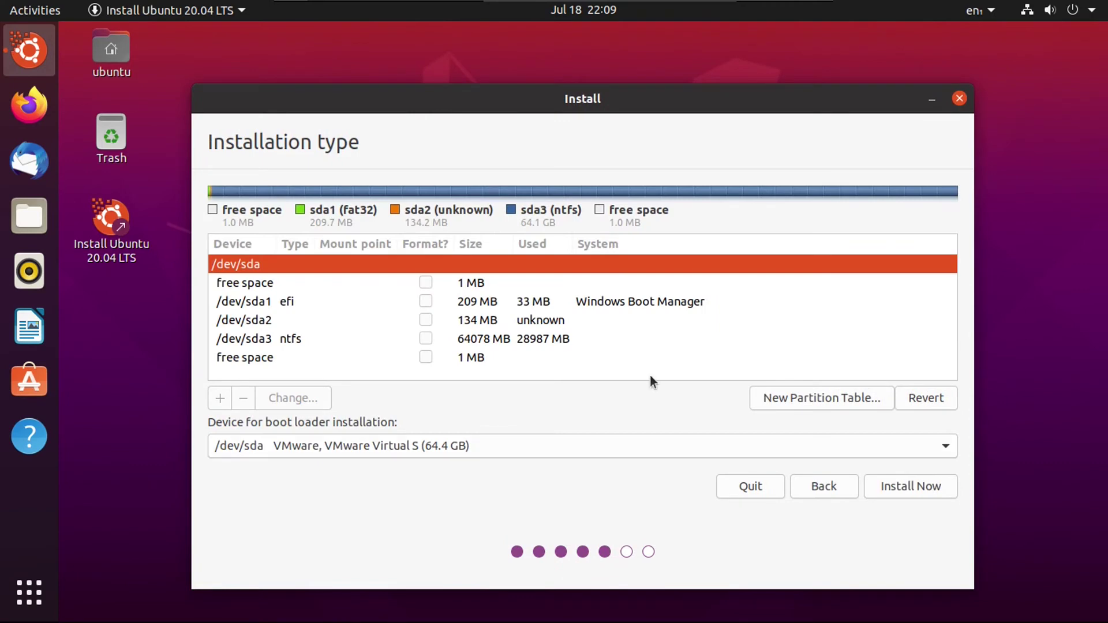
# Resize /dev/sda3 to 34078 MB and select the resulting 30001 MB free space
pyautogui.click(559, 341)
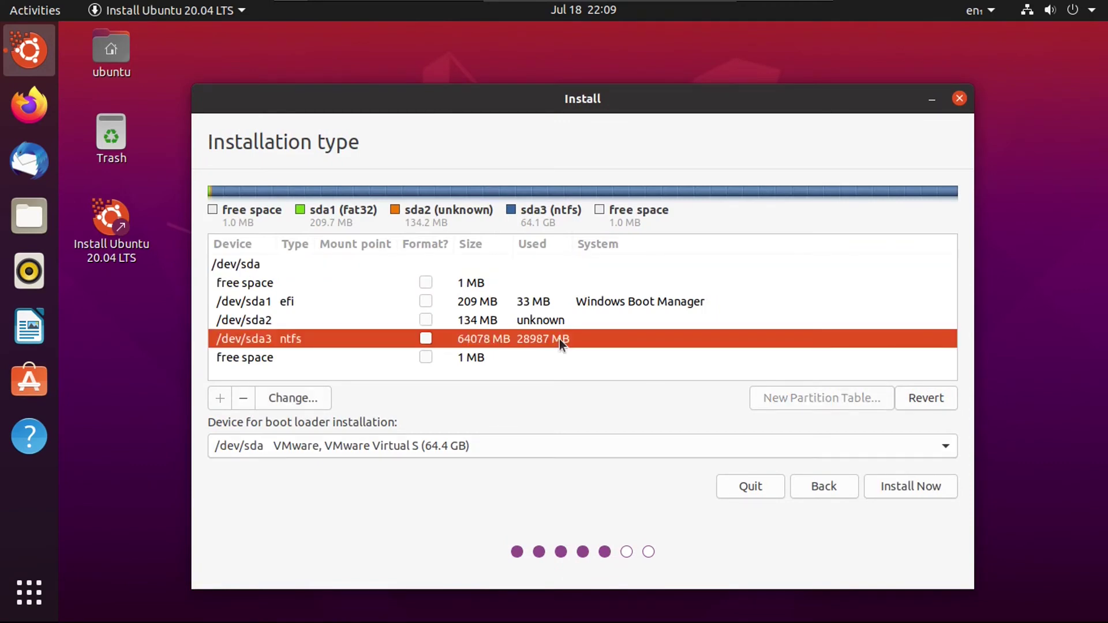
pyautogui.click(309, 403)
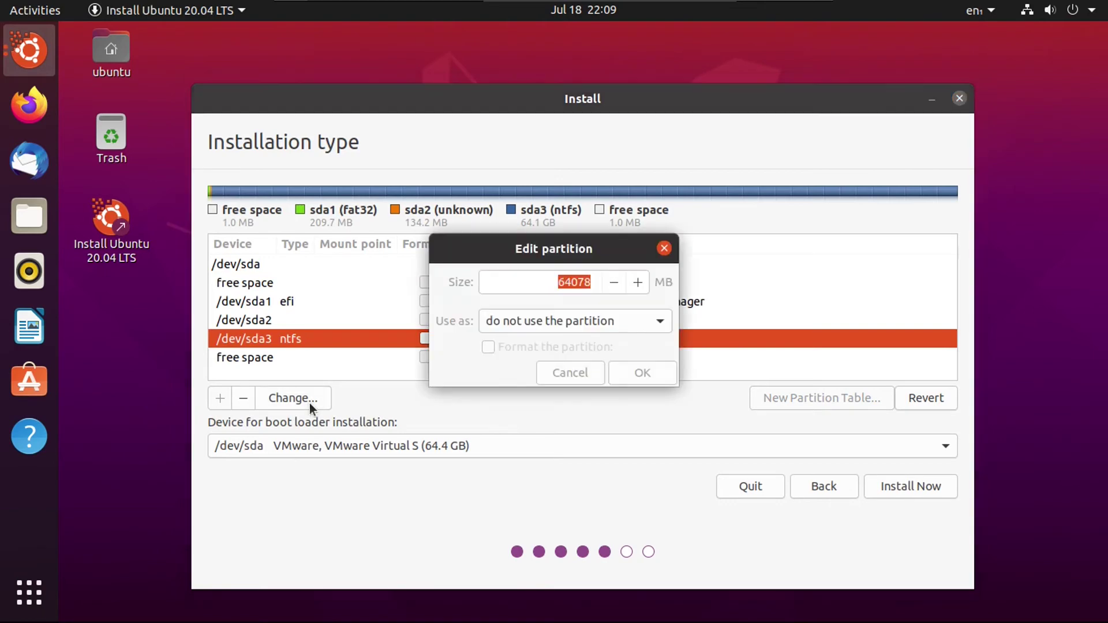
pyautogui.hotkey('shift', 'Left')
pyautogui.hotkey('shift', 'Left')
pyautogui.hotkey('shift', 'Left')
pyautogui.hotkey('shift', 'Left')
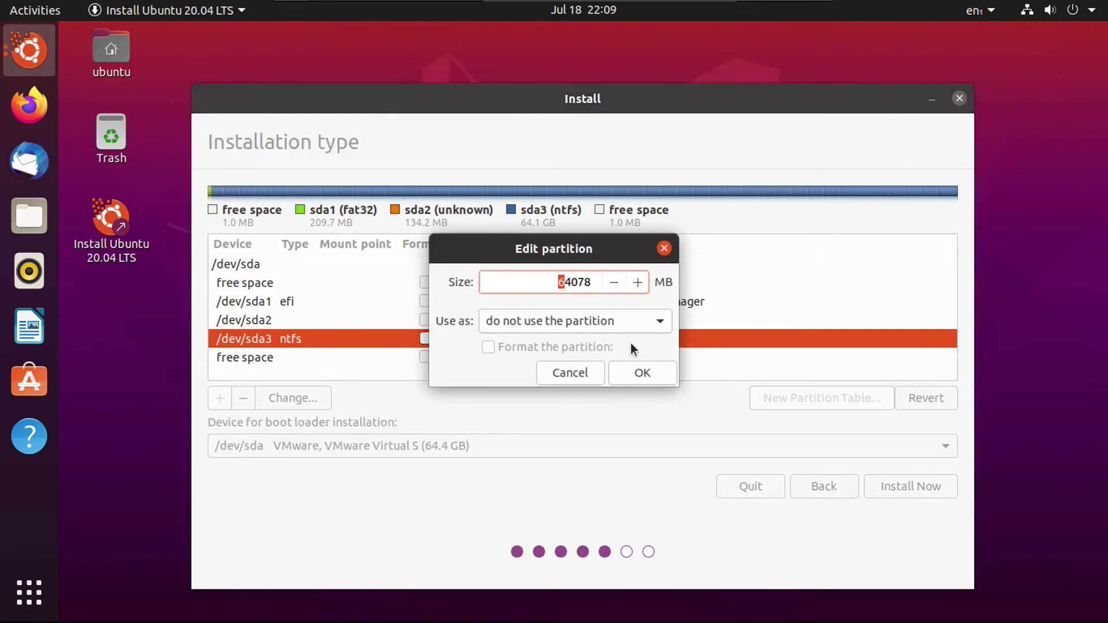
pyautogui.write('3')
pyautogui.click(624, 373)
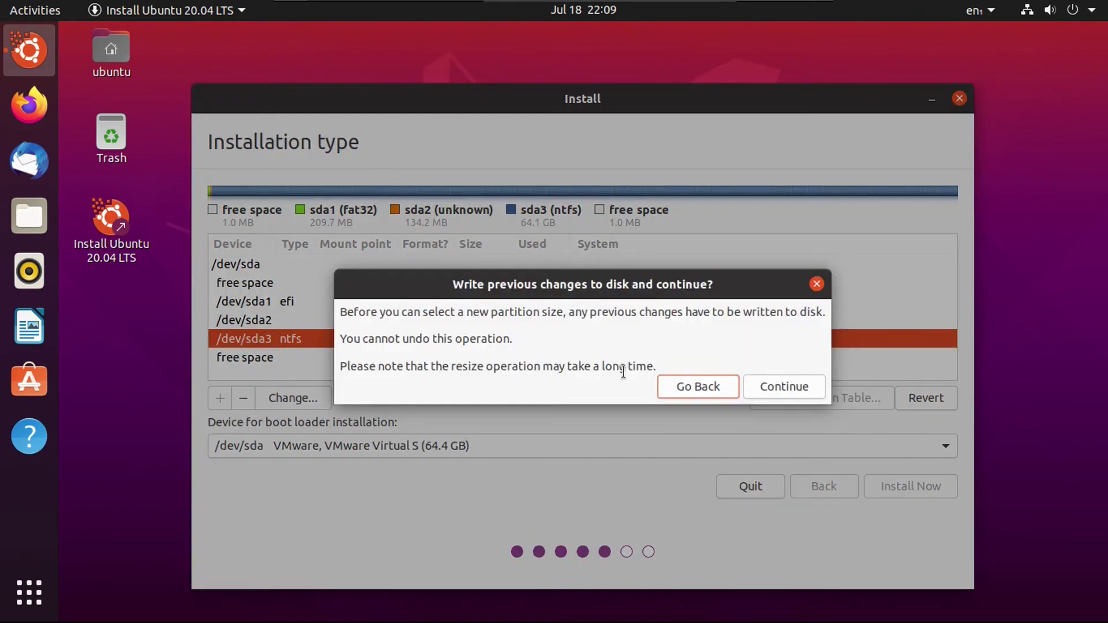
pyautogui.click(785, 385)
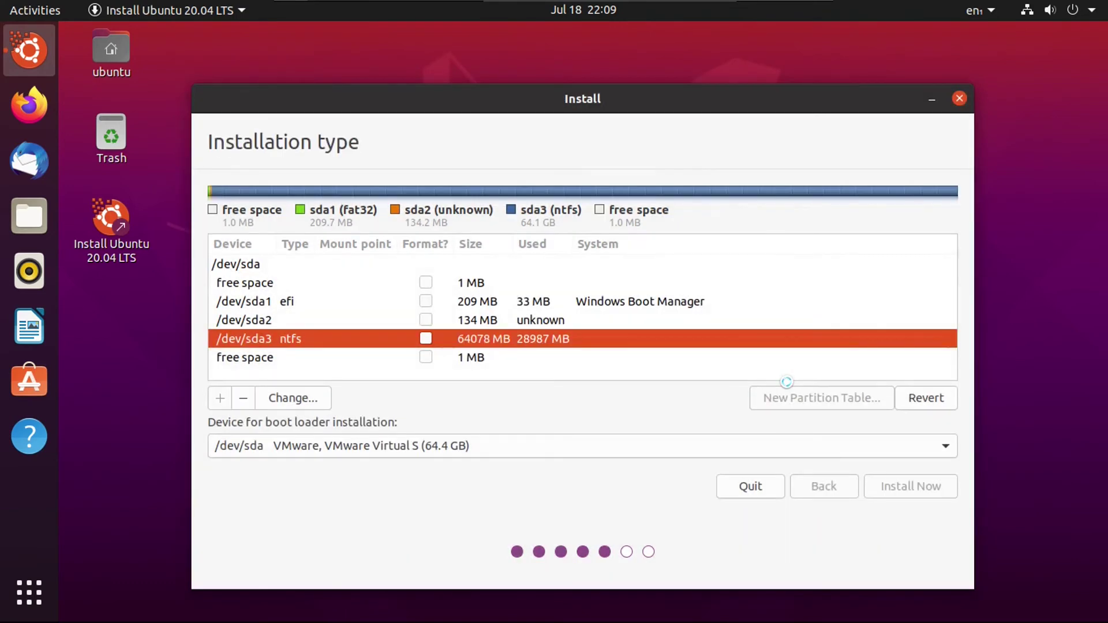
pyautogui.click(499, 358)
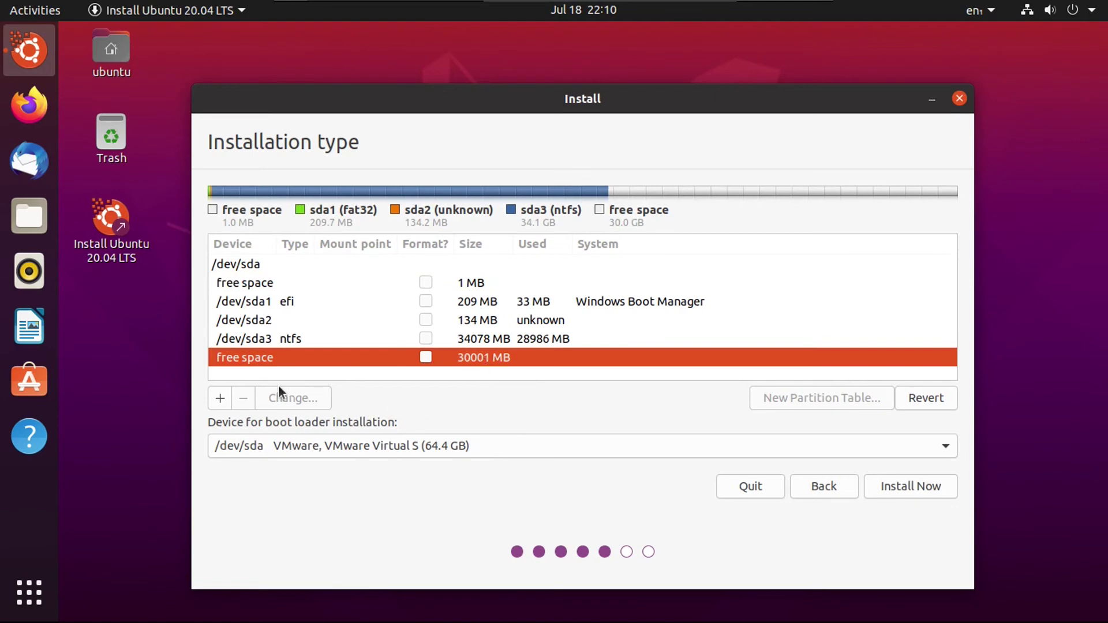
# Add a 29999 MB ext4 partition, /dev/sda4, in the 30001 MB free space and select it
pyautogui.click(220, 399)
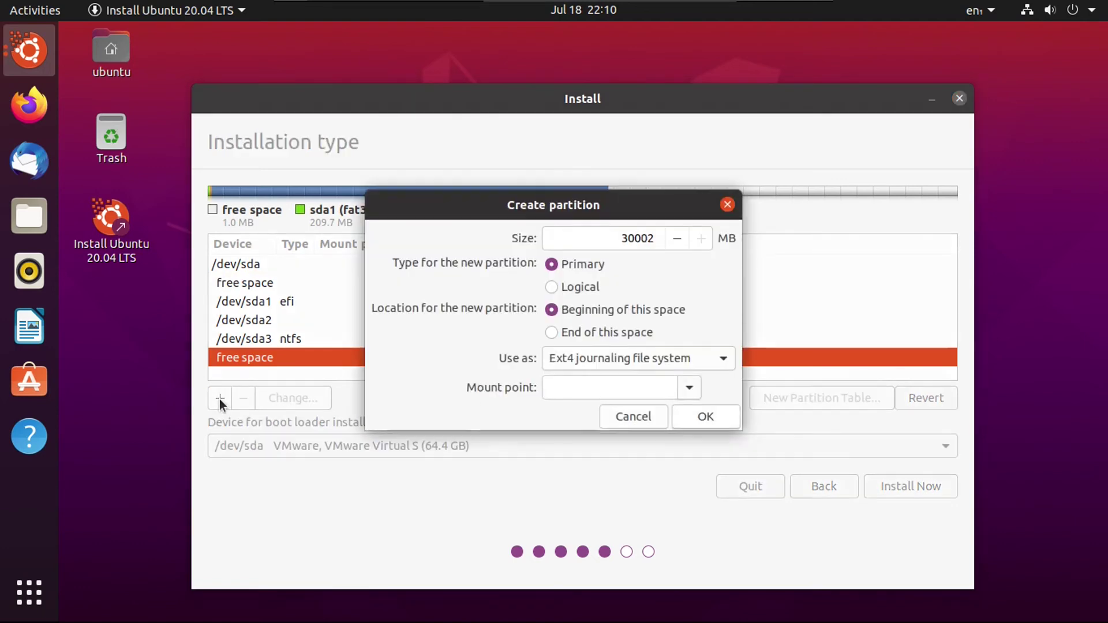
pyautogui.click(707, 419)
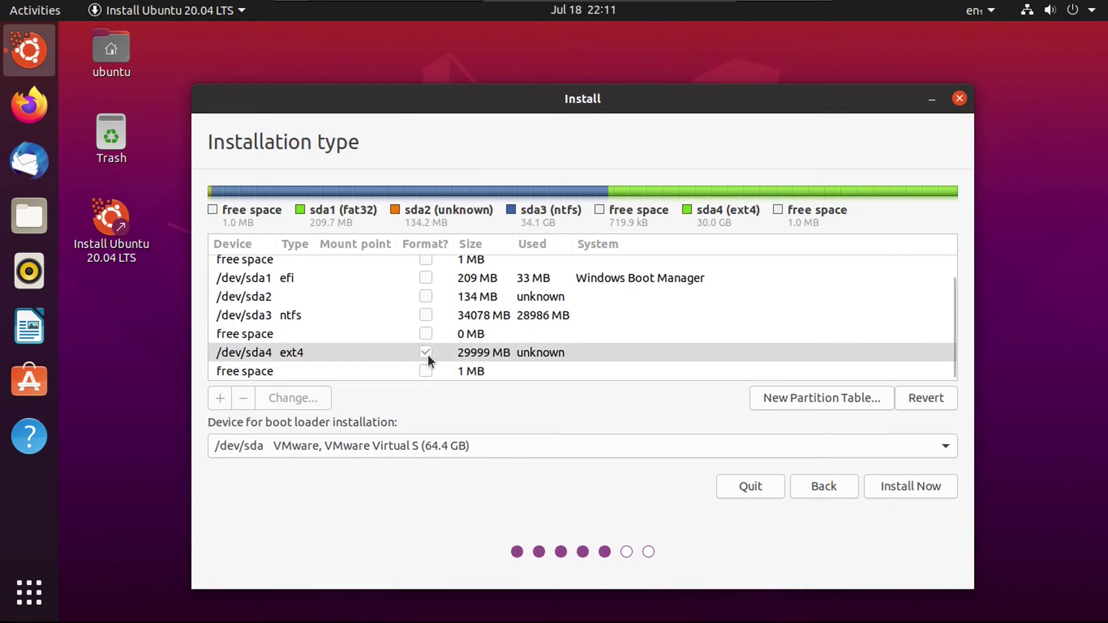
pyautogui.scroll(1, 439, 300)
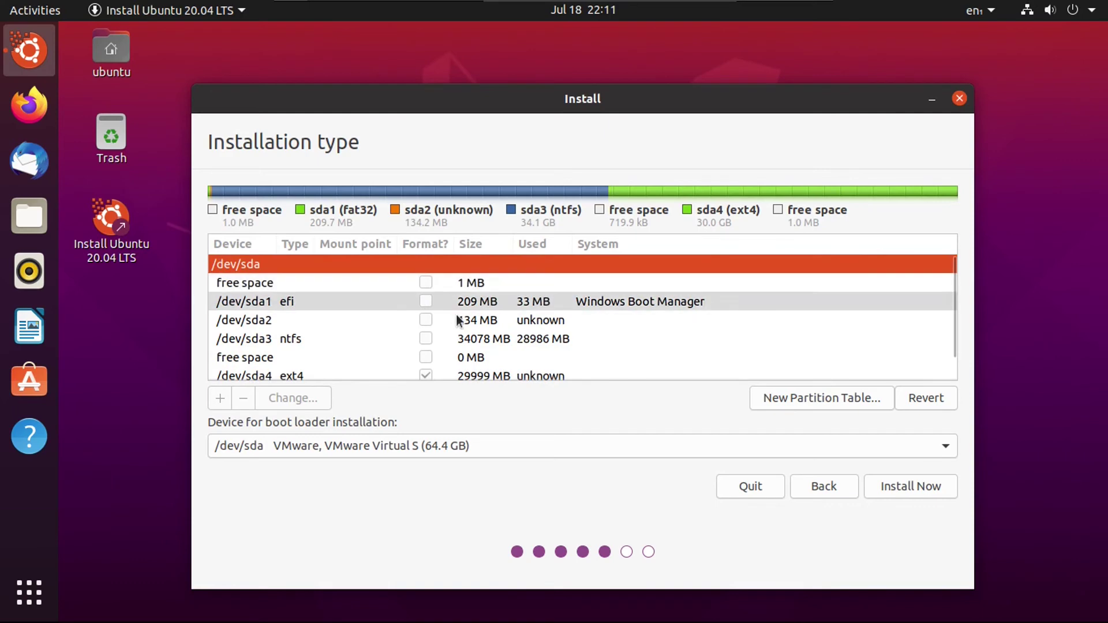
pyautogui.scroll(-2, 470, 337)
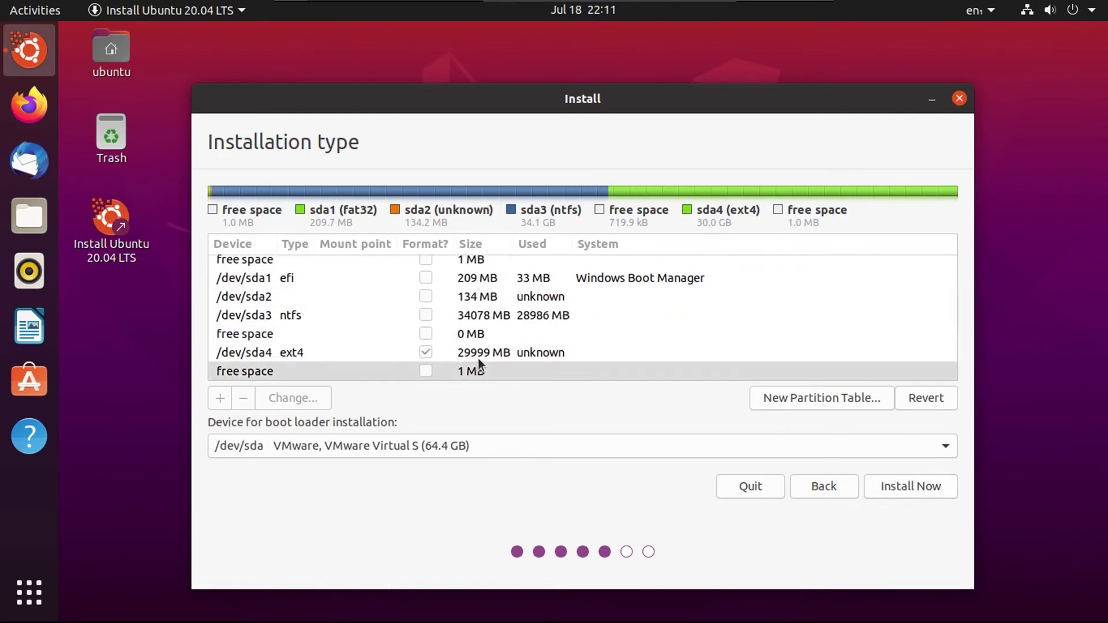
pyautogui.click(496, 351)
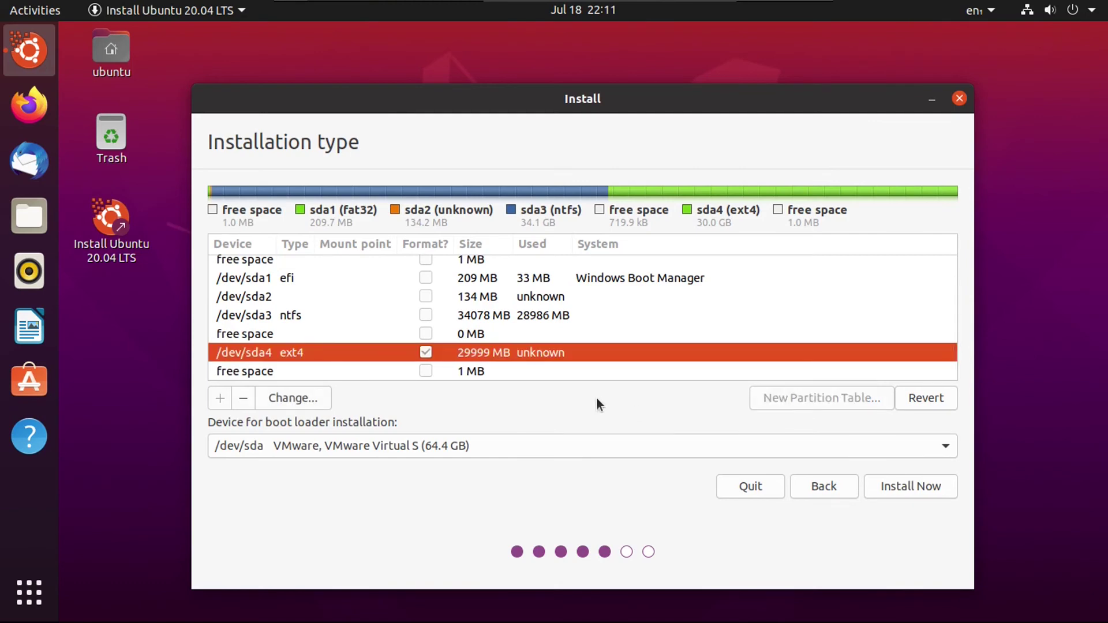
# Revert the pending changes, resize /dev/sda3 to 30078 MB, and confirm writing to disk
pyautogui.click(912, 397)
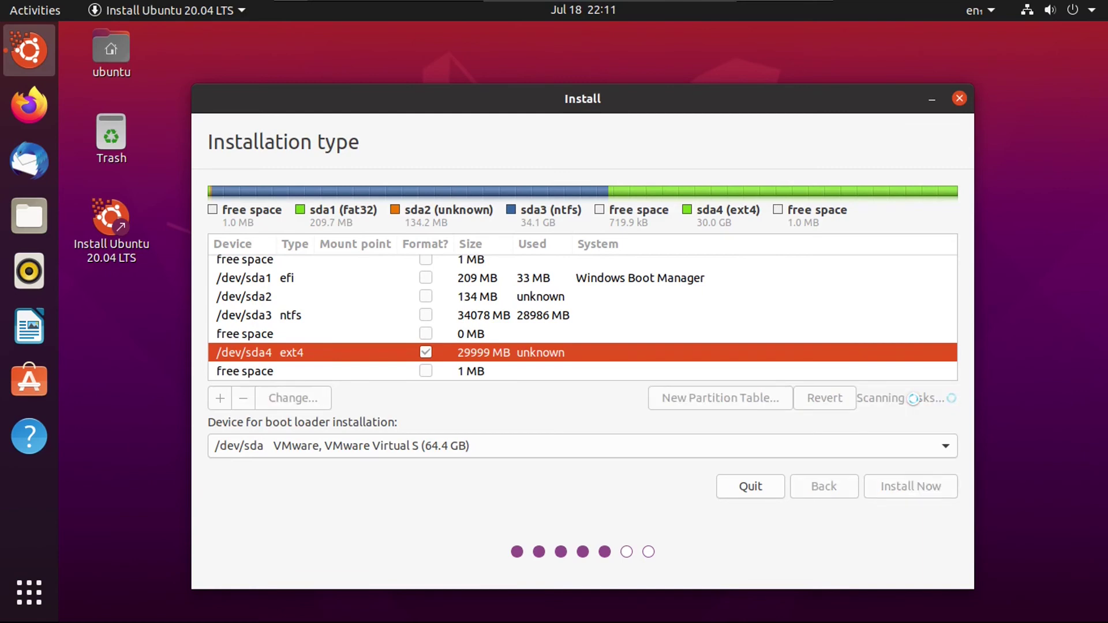
pyautogui.click(528, 338)
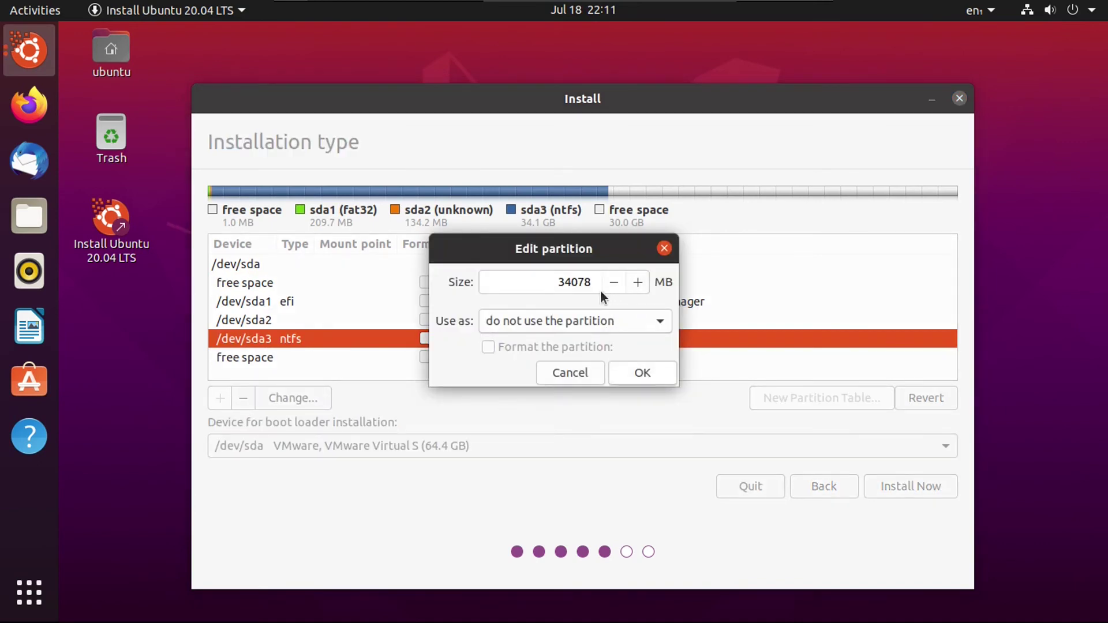
pyautogui.click(559, 281)
pyautogui.press('Delete')
pyautogui.write('0')
pyautogui.click(642, 372)
pyautogui.click(758, 381)
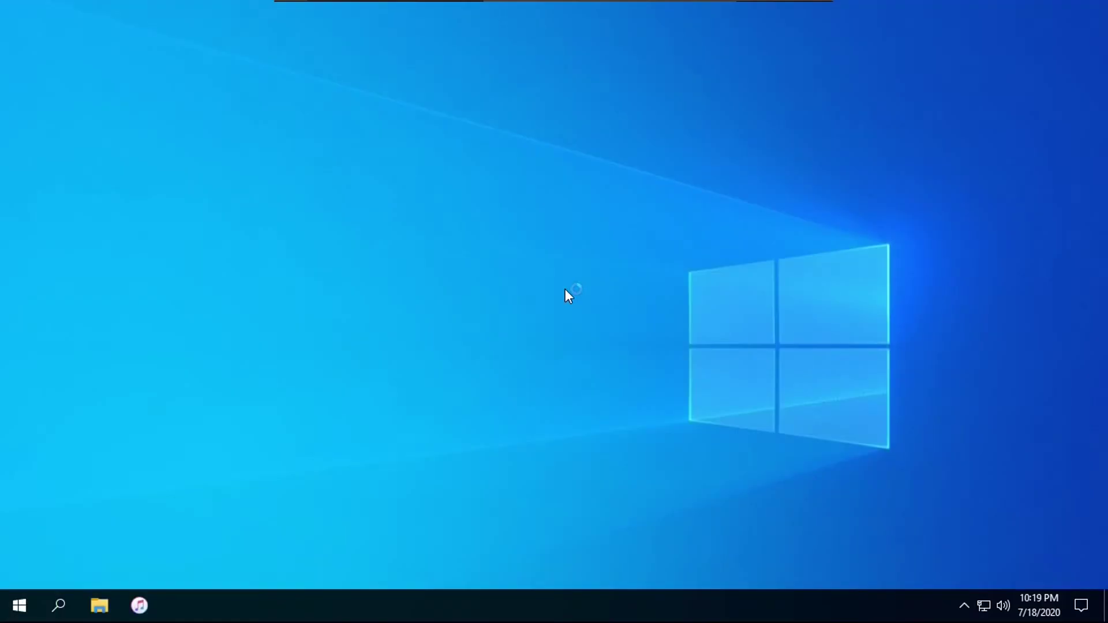
# Launch Disk Management from the Start button's Win+X menu to view Disk 0
pyautogui.rightClick(20, 604)
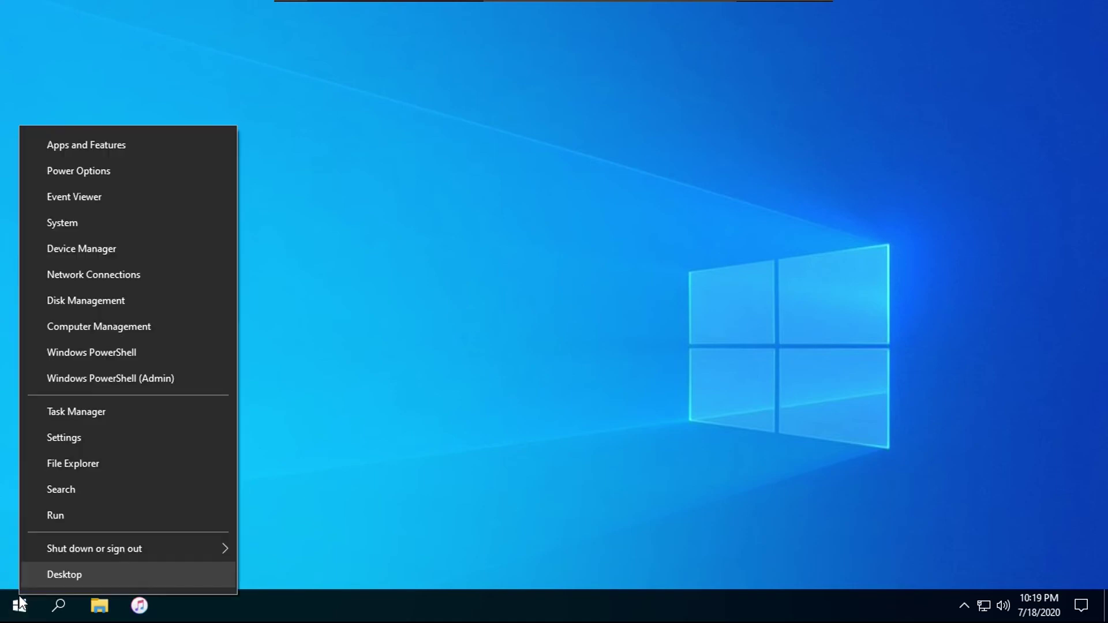
pyautogui.click(136, 306)
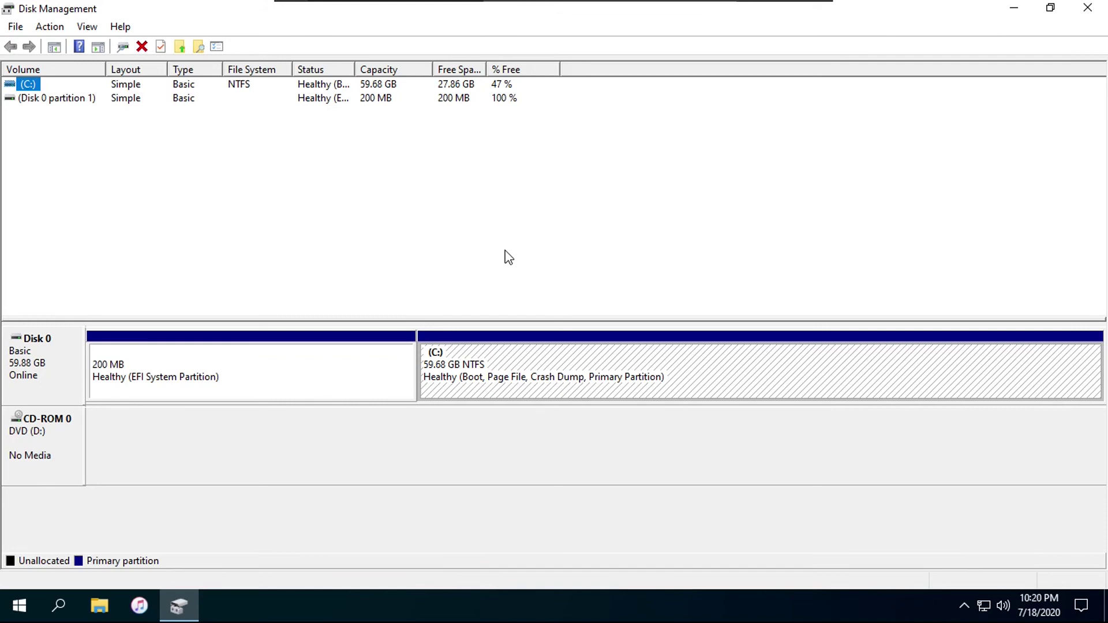
# Shrink C: by 20000 MB, leaving 40.15 GB NTFS and 19.53 GB unallocated
pyautogui.rightClick(526, 362)
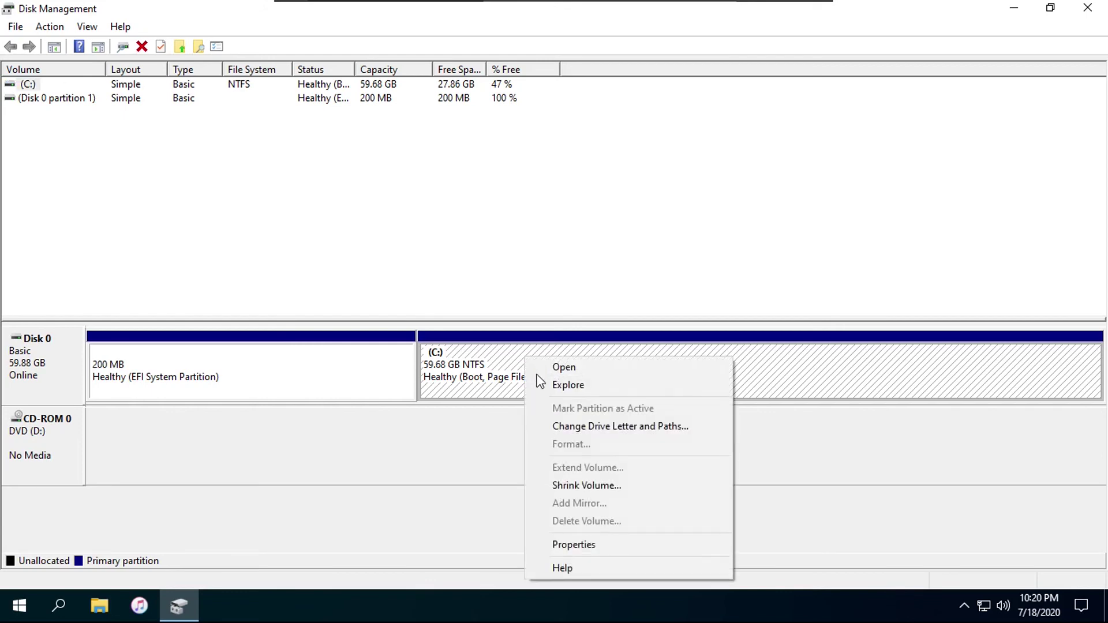
pyautogui.click(577, 485)
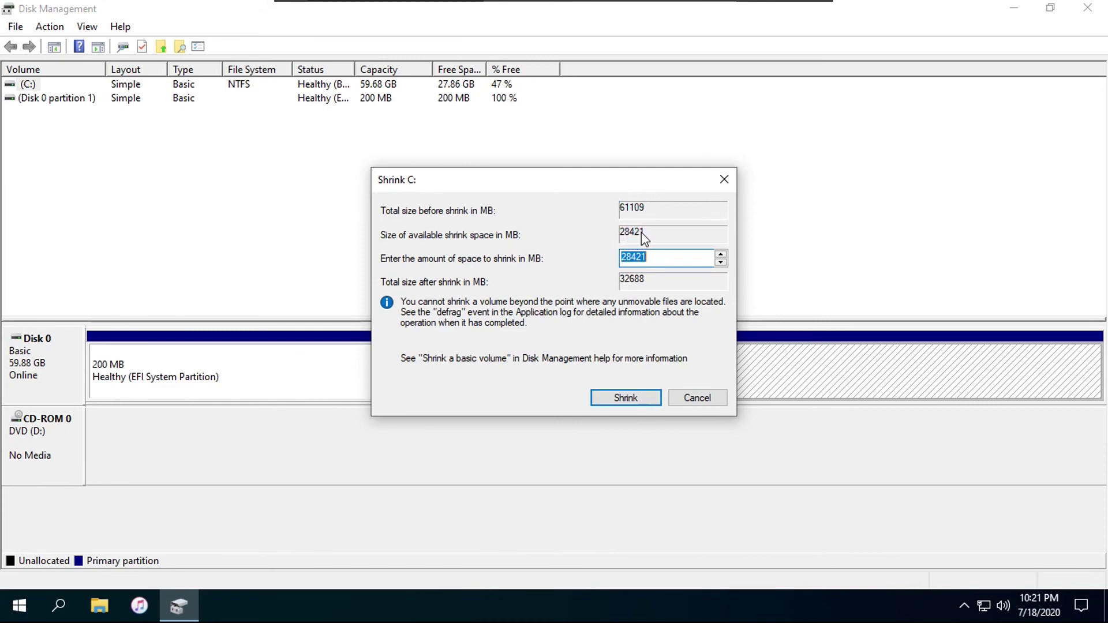
pyautogui.moveTo(655, 265); pyautogui.dragTo(608, 259)
pyautogui.write('20000')
pyautogui.click(612, 399)
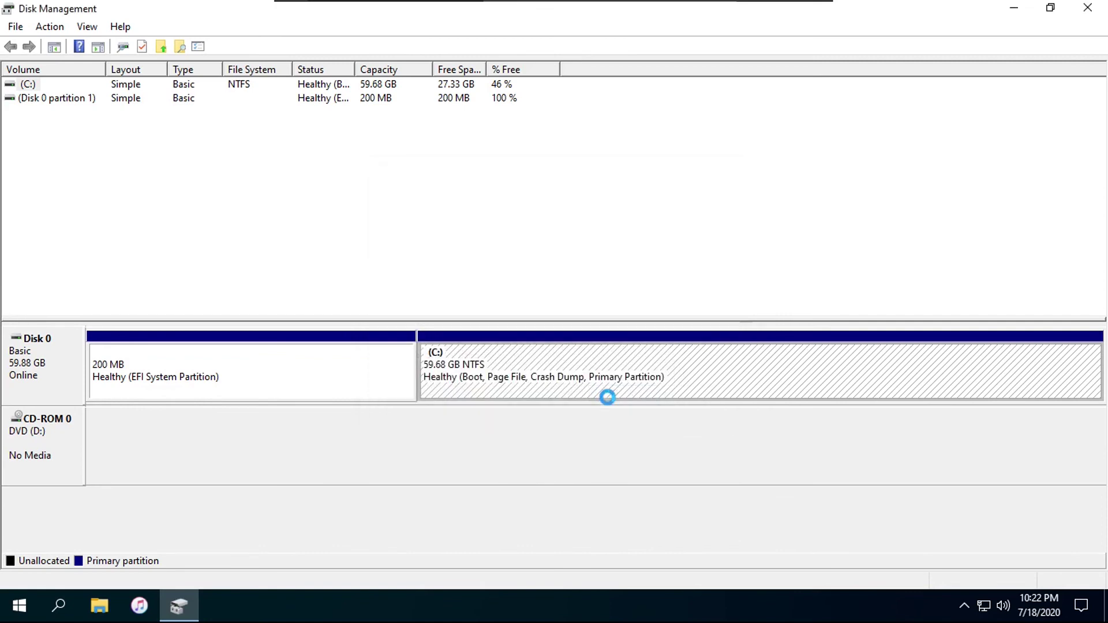
# Start a new simple volume on the unallocated space, keeping 20000 MB and drive letter E
pyautogui.rightClick(782, 381)
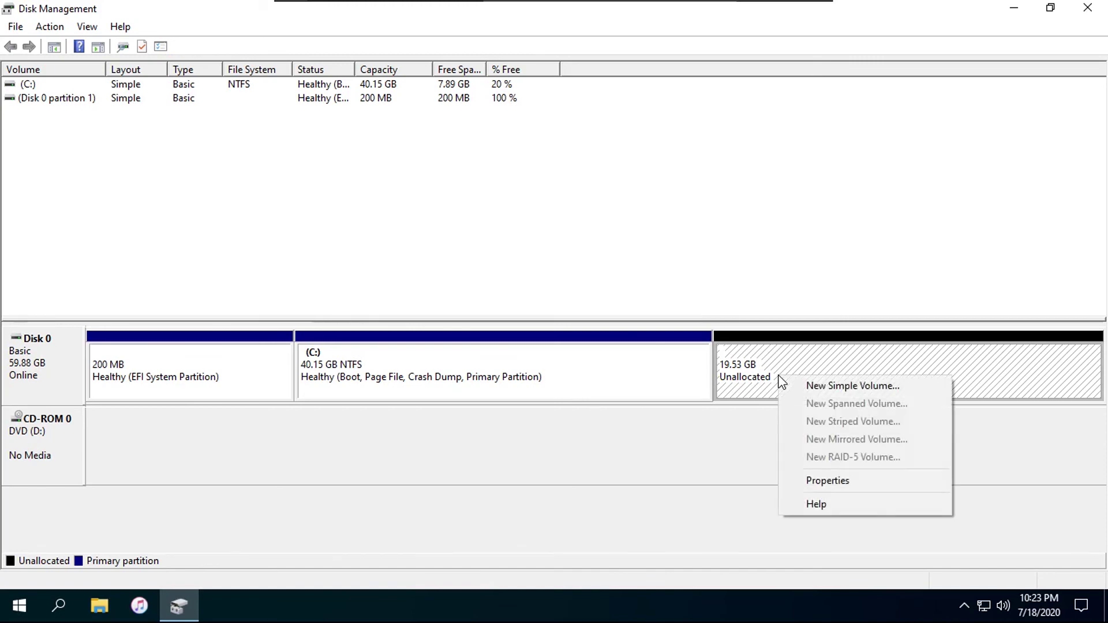
pyautogui.click(804, 387)
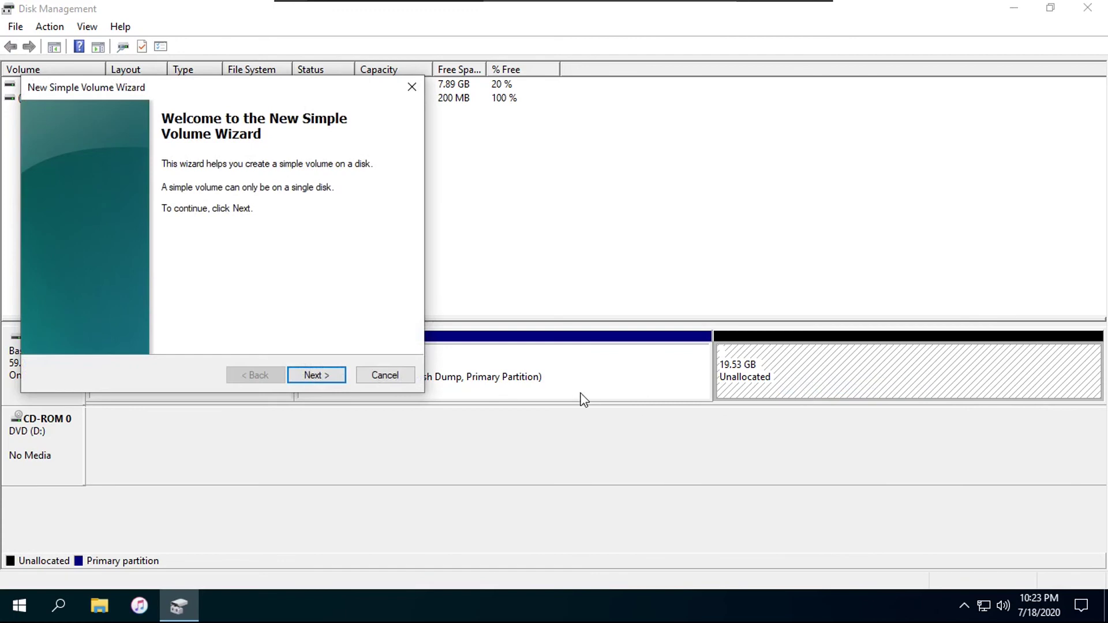
pyautogui.click(314, 376)
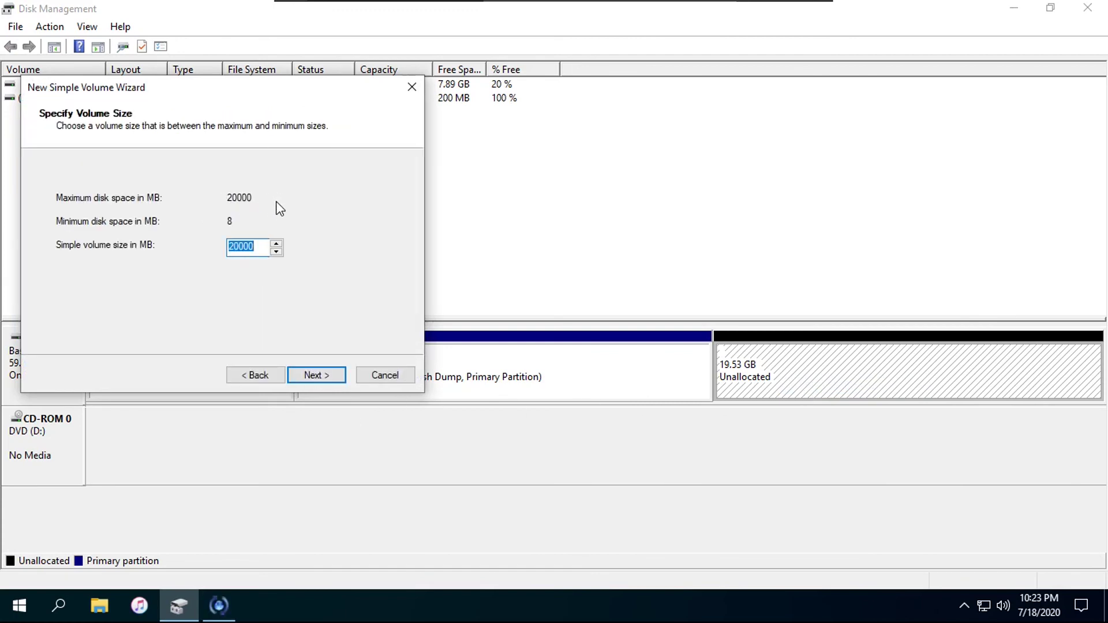
pyautogui.click(317, 374)
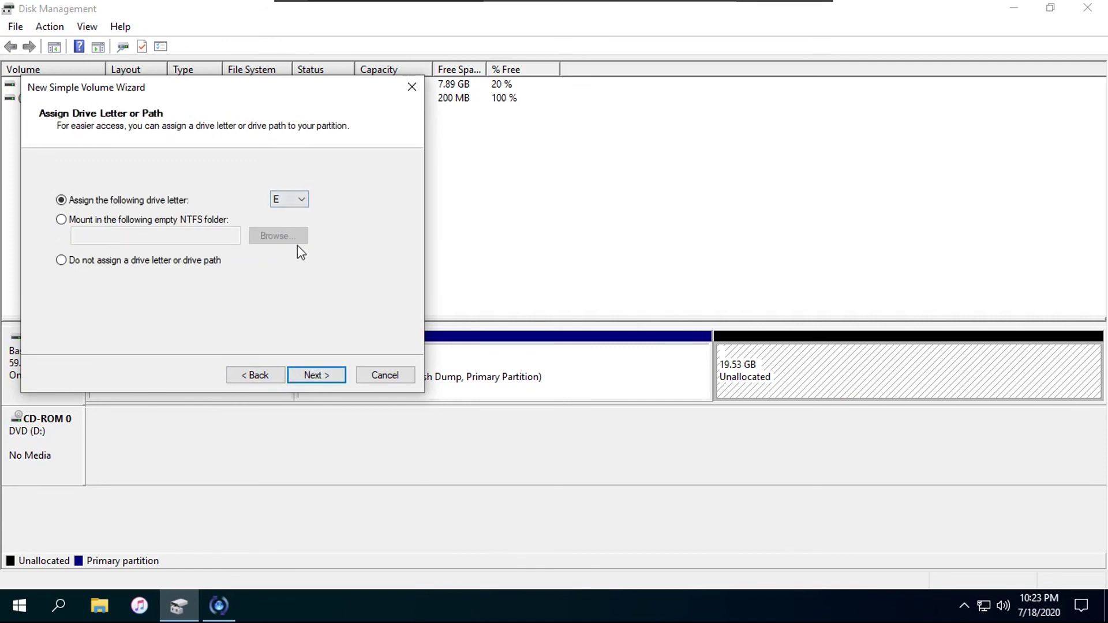
pyautogui.click(316, 378)
# Format the new volume as FAT32 labelled 'Volume' and finish the wizard
pyautogui.click(243, 234)
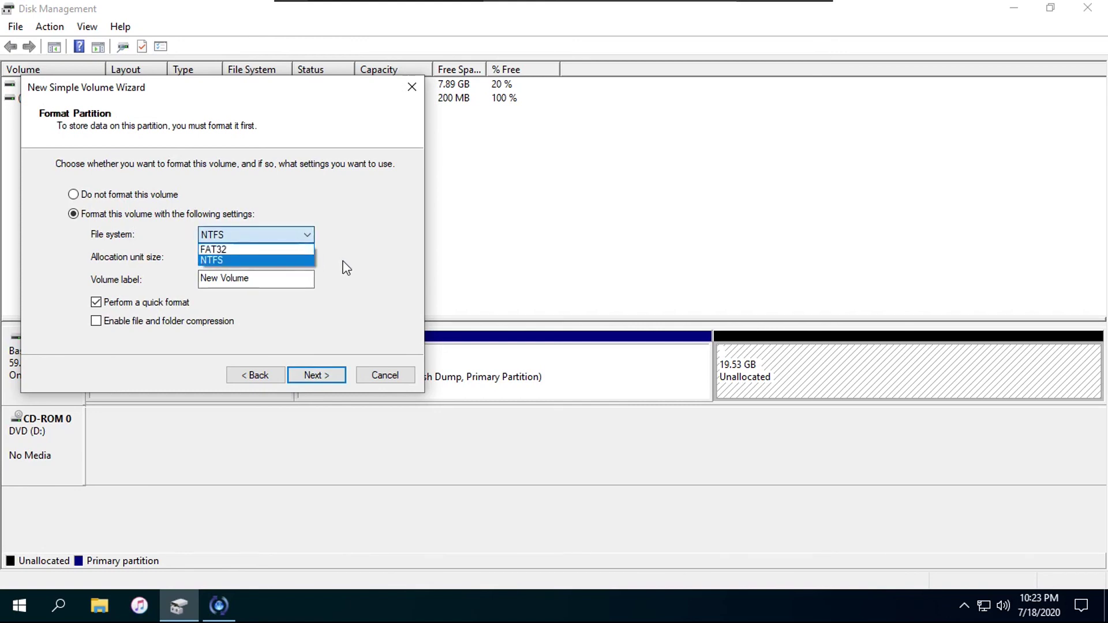
pyautogui.click(236, 262)
pyautogui.click(254, 235)
pyautogui.click(252, 250)
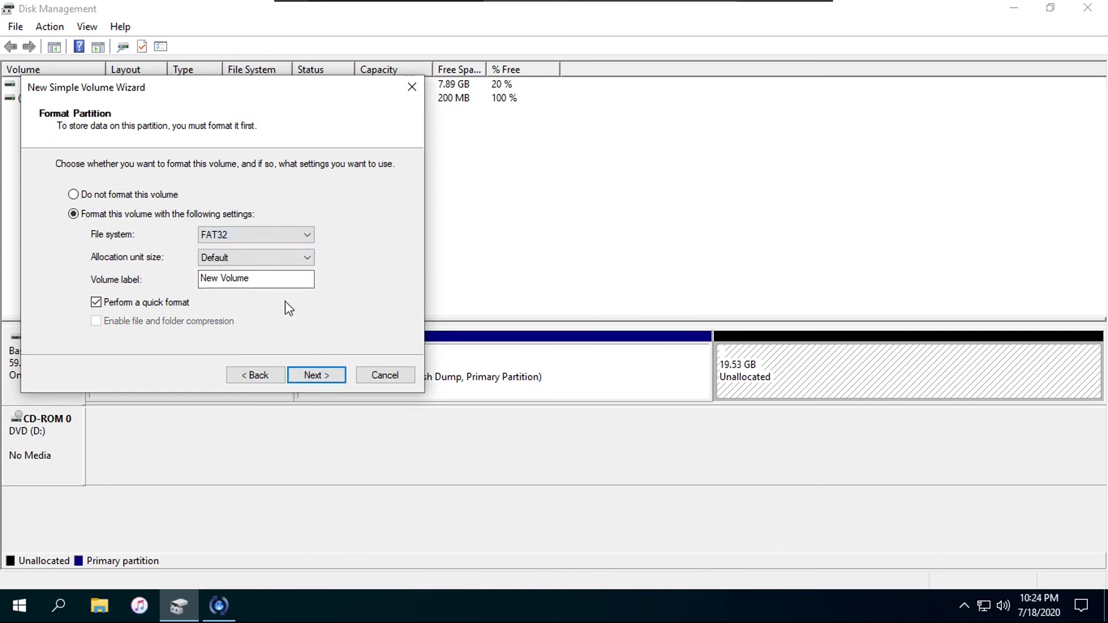
pyautogui.click(221, 280)
pyautogui.press('BackSpace')
pyautogui.press('BackSpace')
pyautogui.press('BackSpace')
pyautogui.press('BackSpace')
pyautogui.click(306, 376)
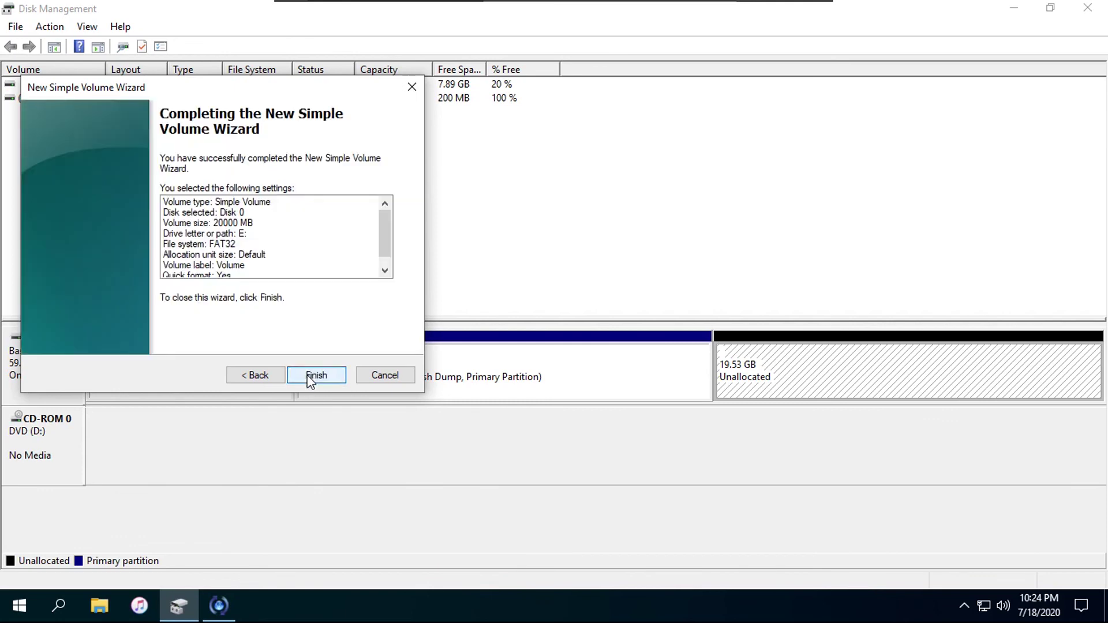
pyautogui.click(315, 376)
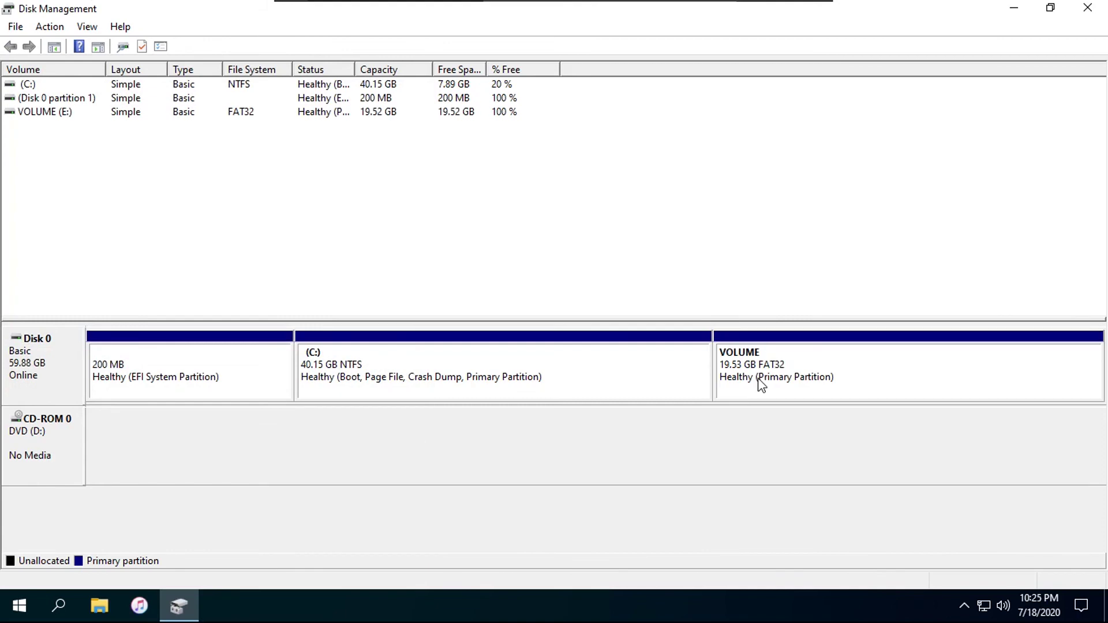
# Delete the VOLUME (E:) partition, returning 19.53 GB to unallocated space
pyautogui.click(762, 385)
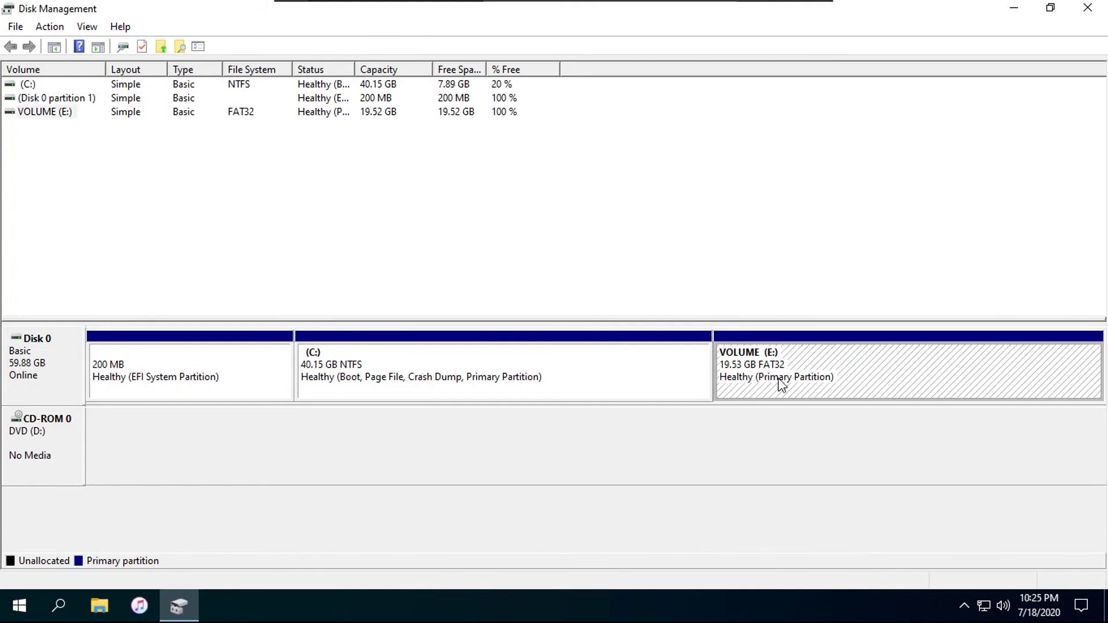
pyautogui.click(754, 411)
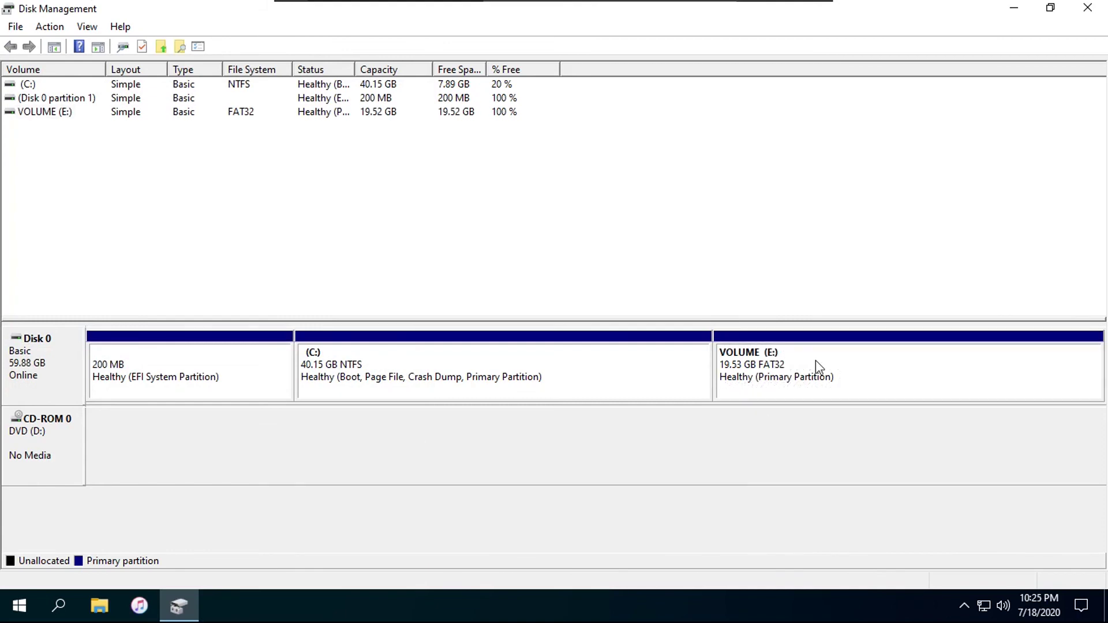
pyautogui.rightClick(816, 361)
pyautogui.click(878, 522)
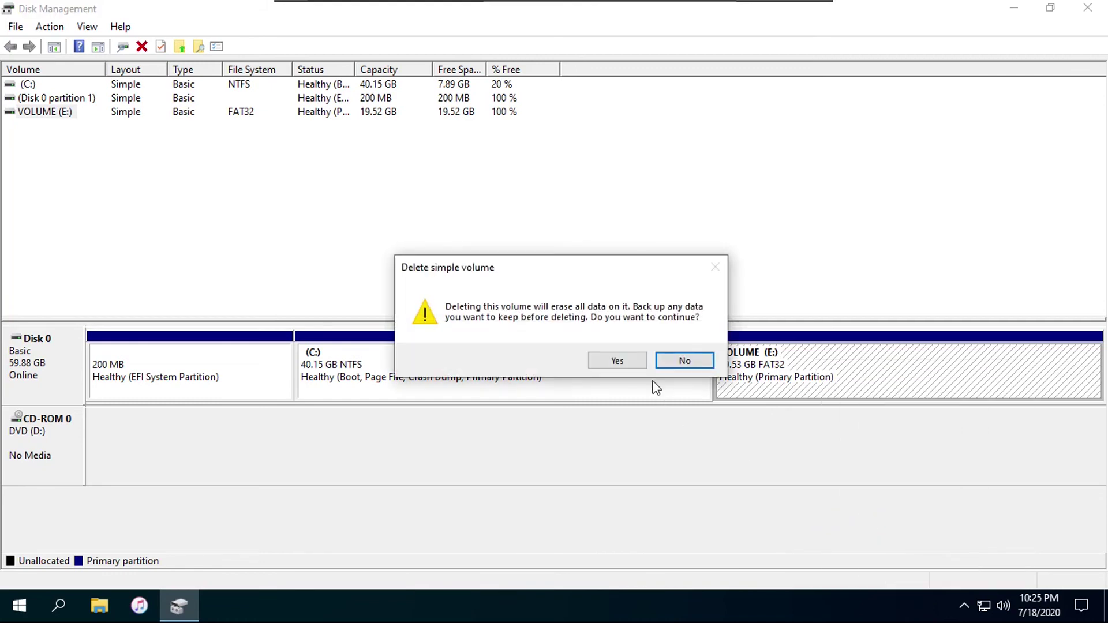
pyautogui.click(631, 360)
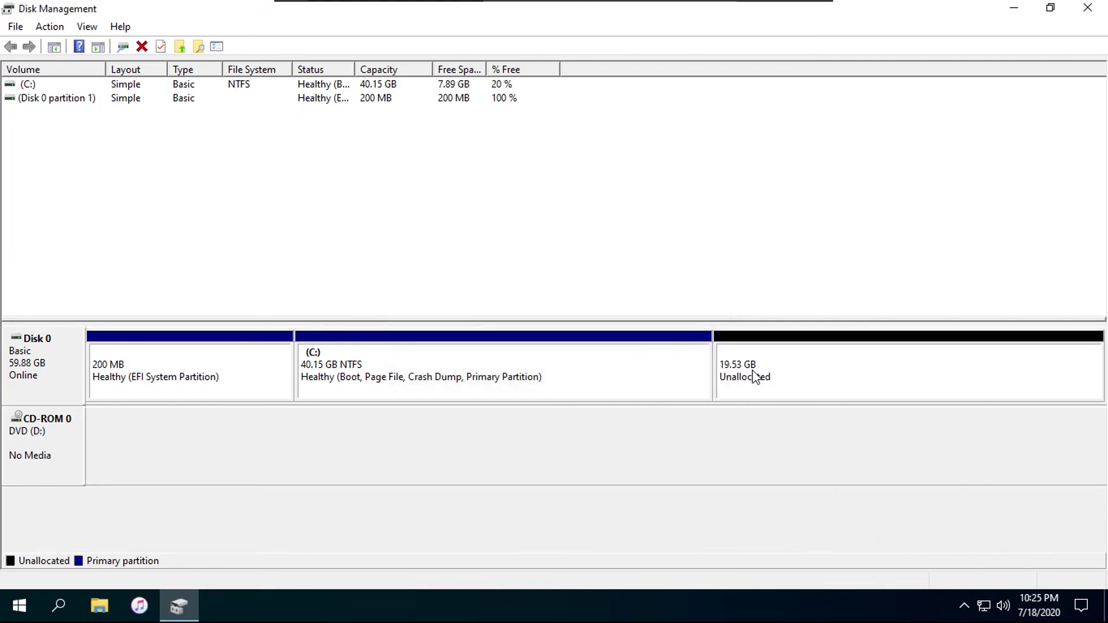
# Extend C: by the 20000 MB of unallocated space on Disk 0
pyautogui.rightClick(607, 374)
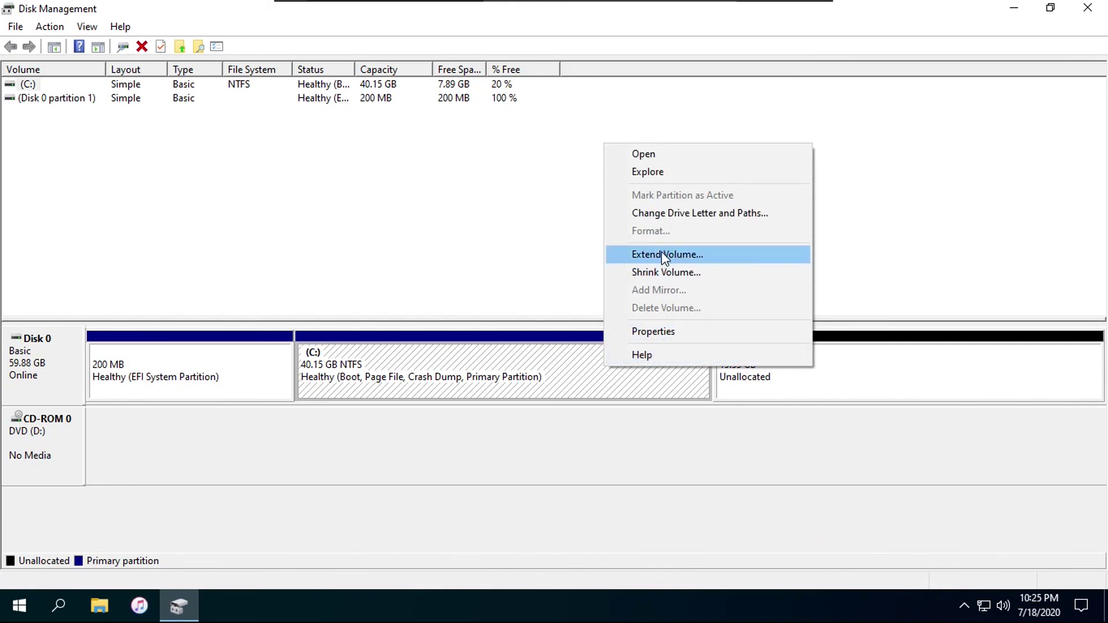
pyautogui.click(662, 255)
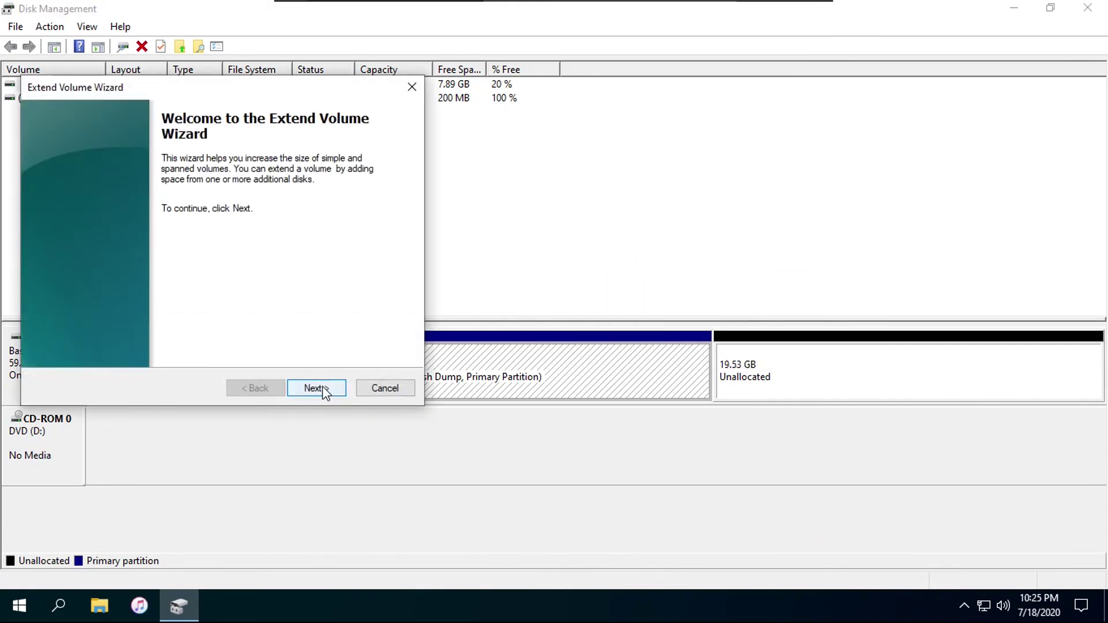
pyautogui.click(317, 389)
pyautogui.click(317, 389)
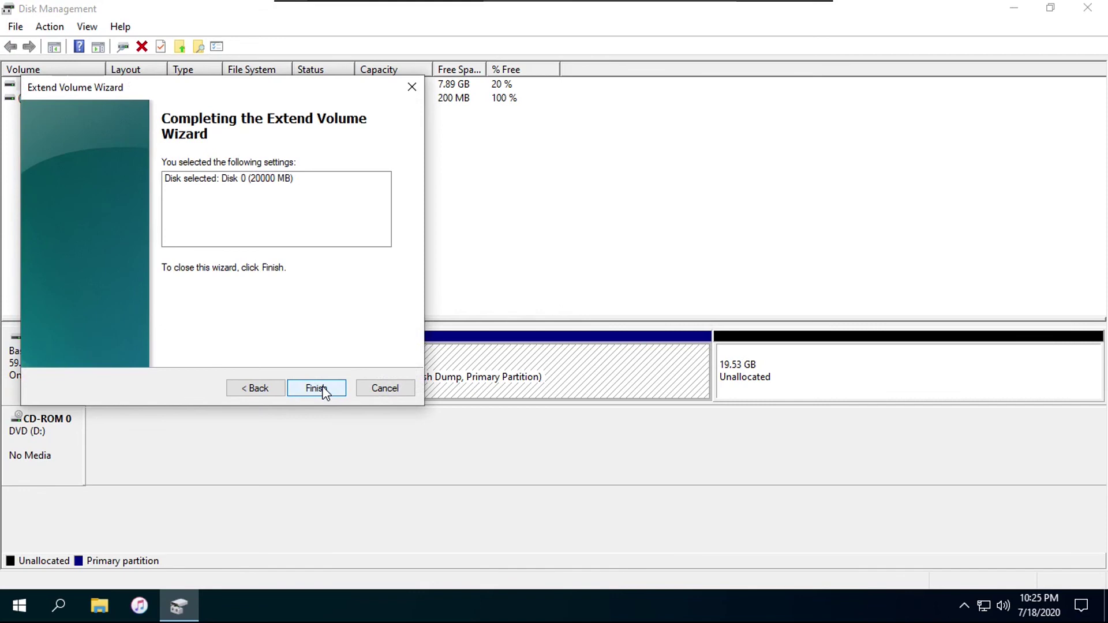
pyautogui.click(322, 390)
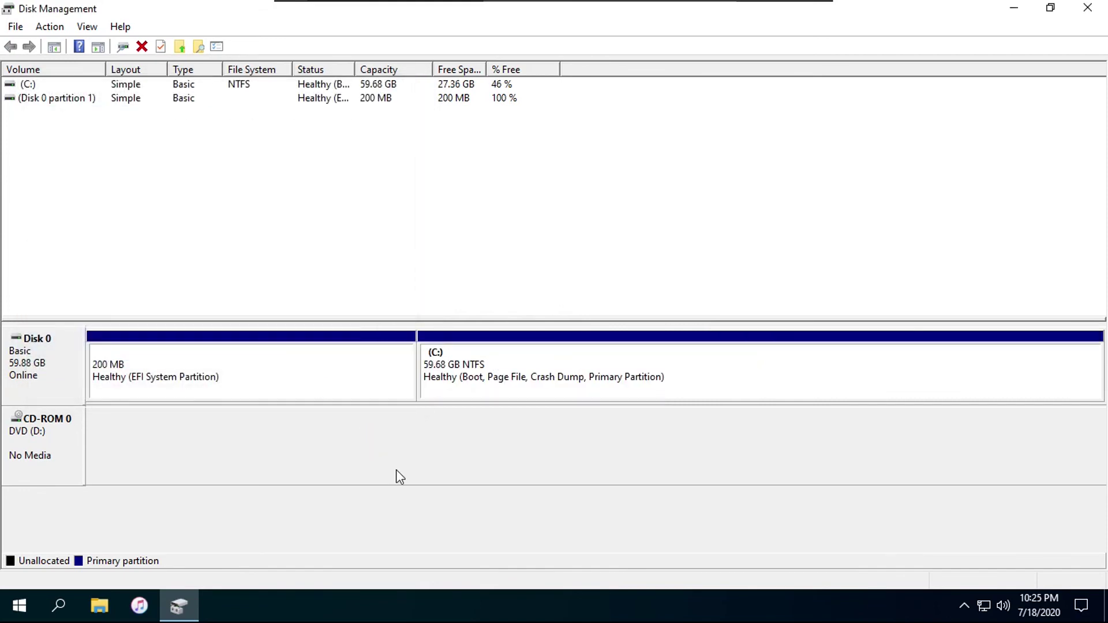